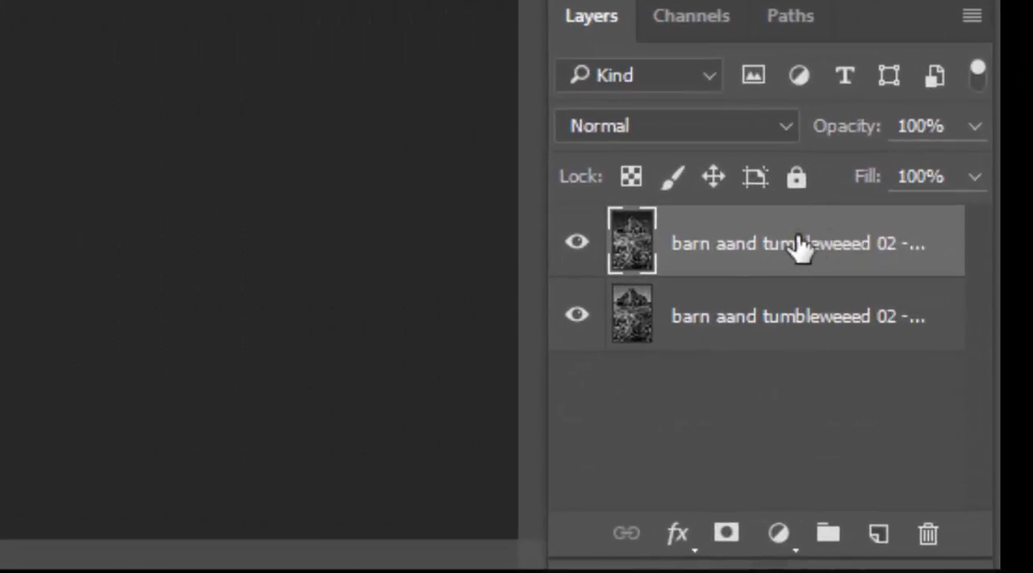
Duplicate the top barn layer, select the lower copy for editing and hide the topmost copy.
left_click_drag(810, 254, 884, 543)
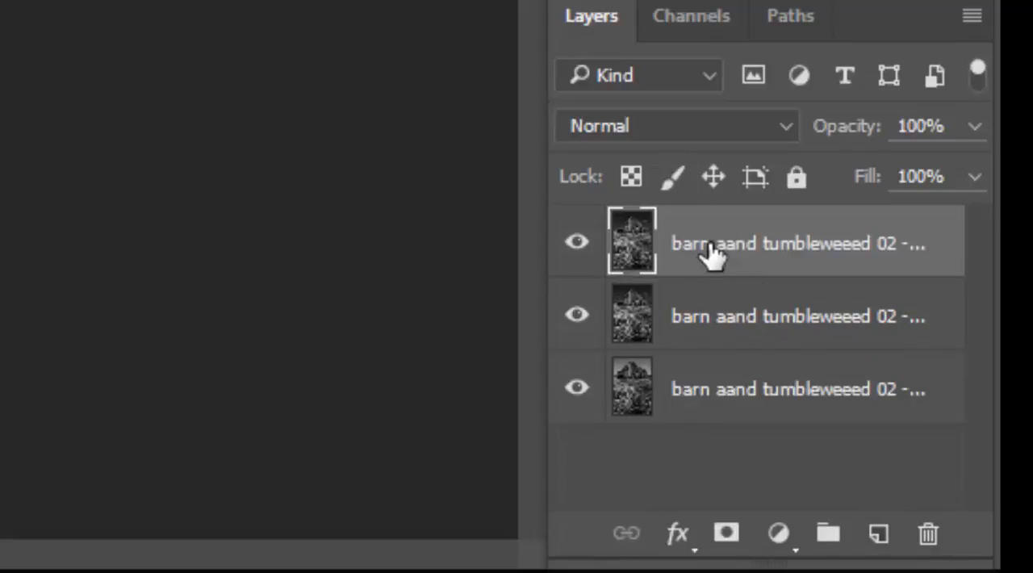
left_click(721, 335)
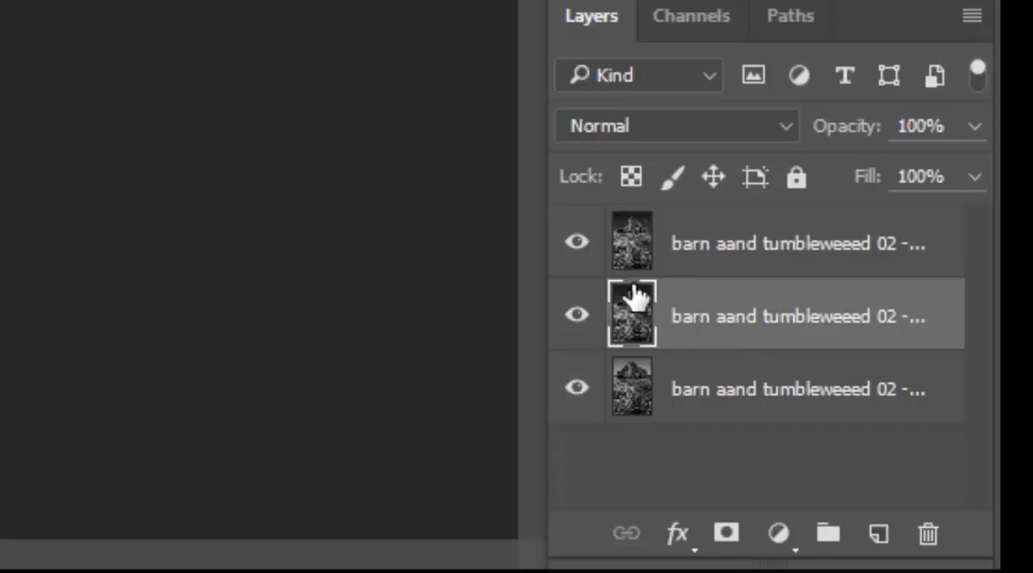
left_click(577, 245)
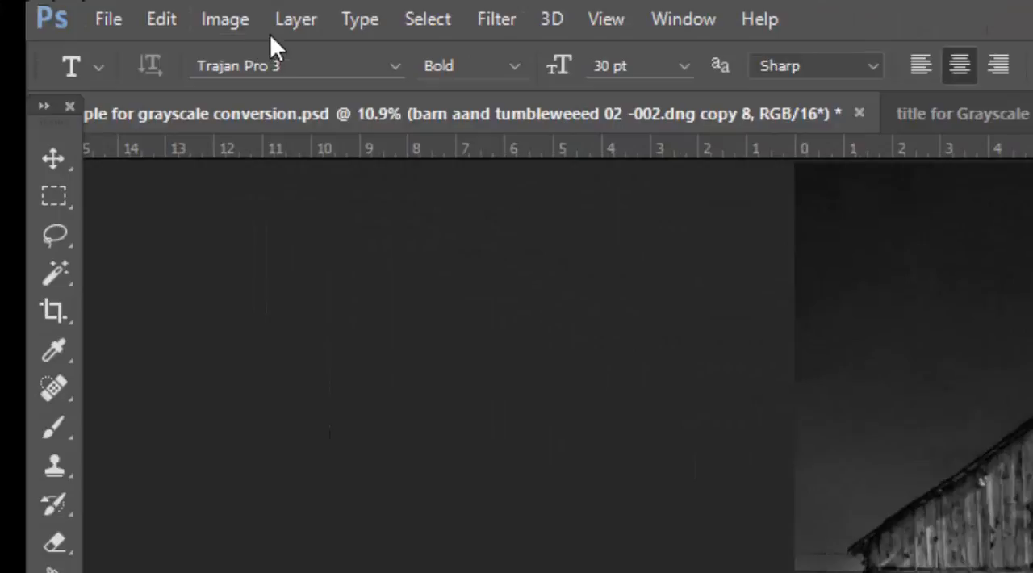
Try a sepia tone on the selected barn layer with Hue/Saturation, using Colorize with hue about 29 and saturation 13.
left_click(224, 18)
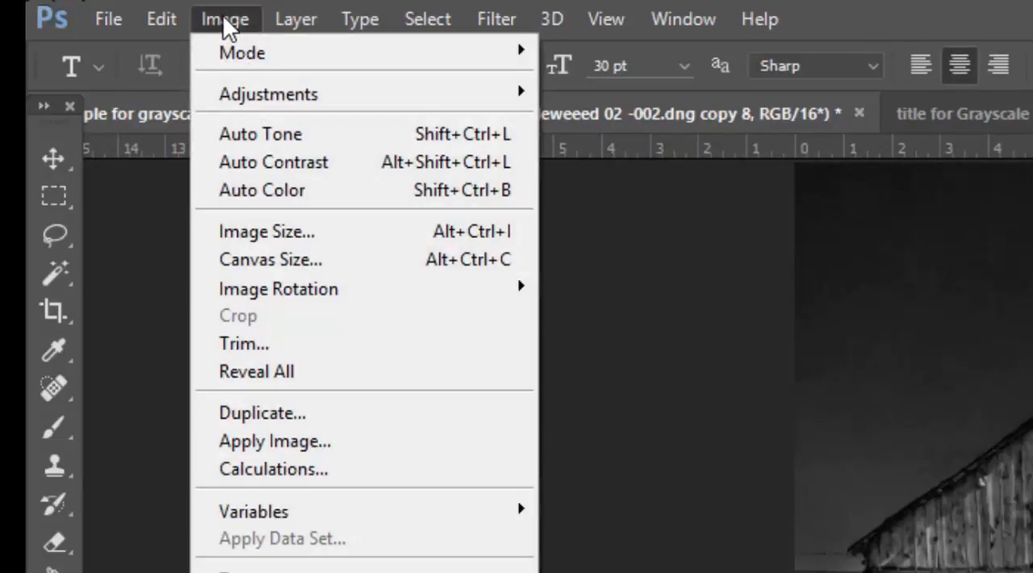
mouse_move(215, 98)
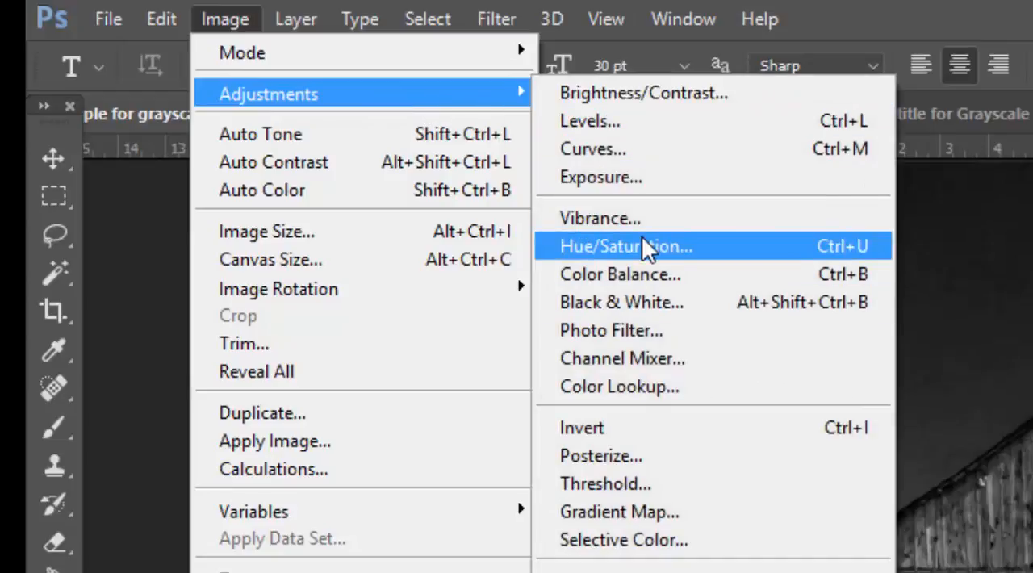
left_click(648, 252)
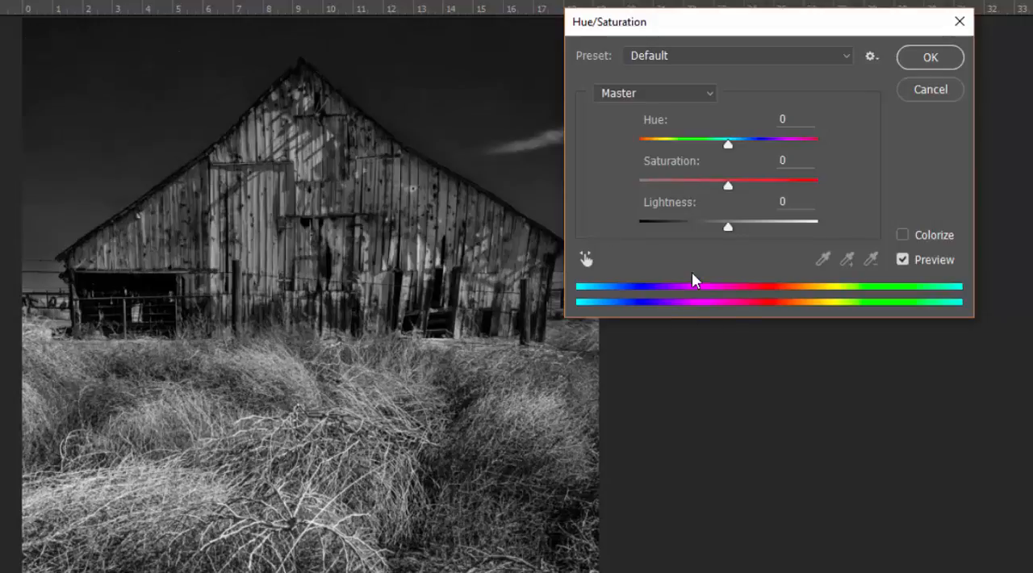
left_click(903, 234)
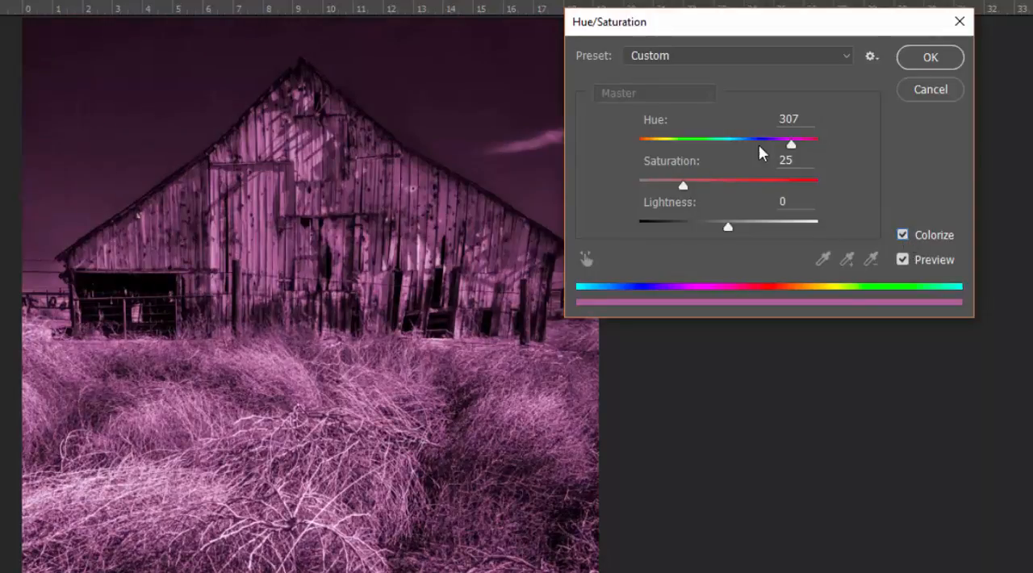
left_click_drag(788, 142, 662, 188)
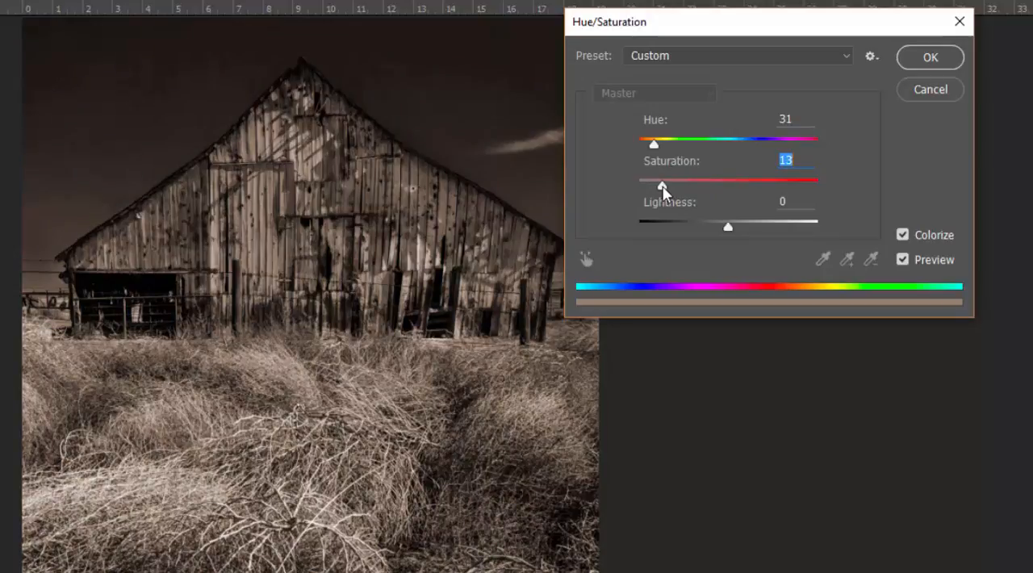
left_click(654, 144)
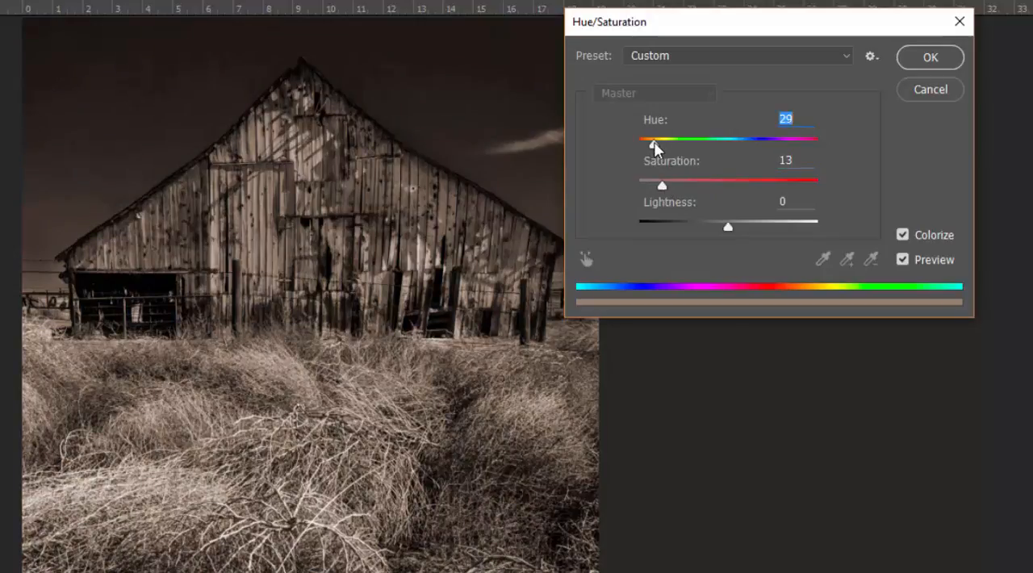
left_click_drag(655, 144, 653, 143)
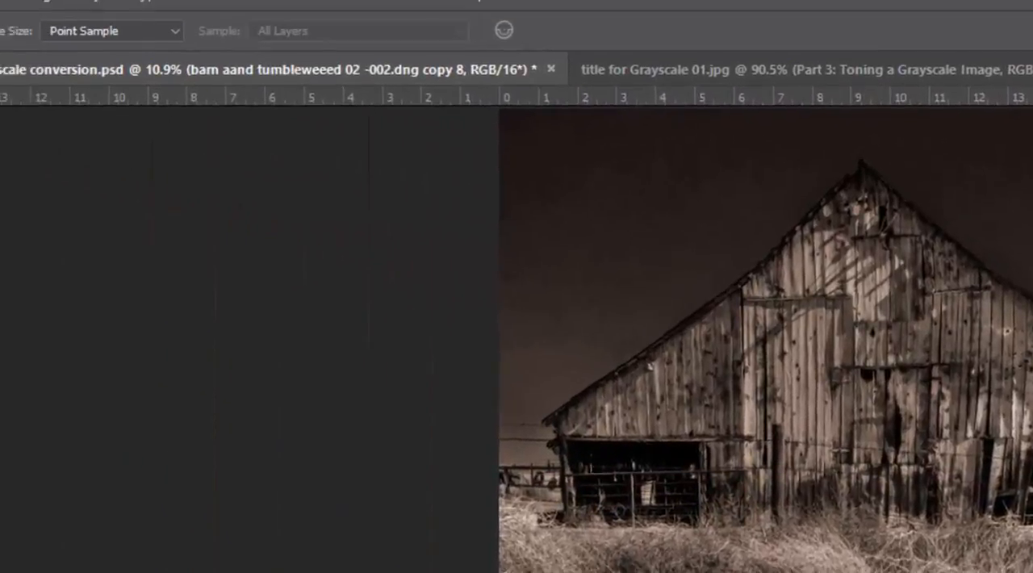
left_click(931, 90)
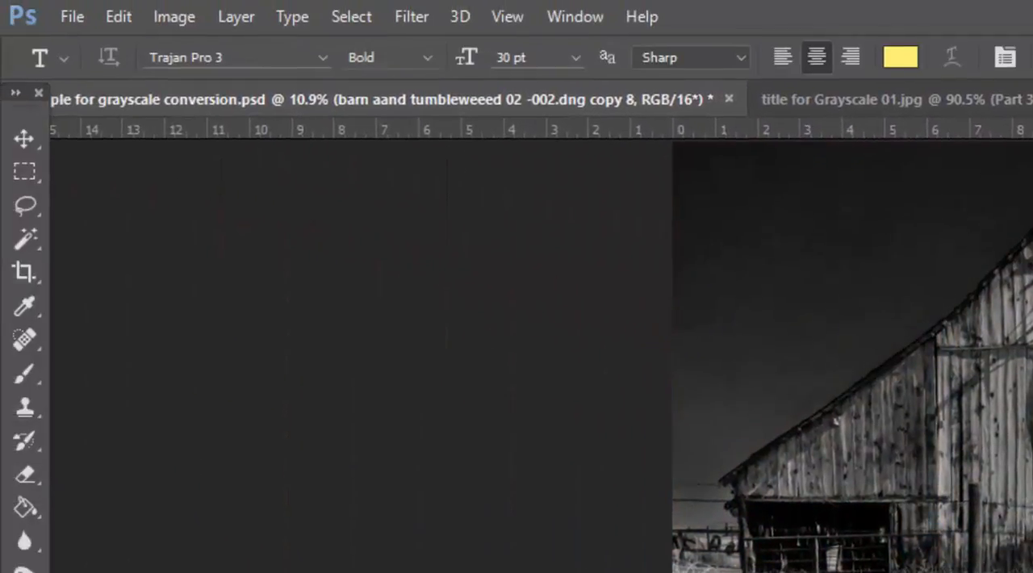
Start a Color Balance adjustment on the barn layer and set the highlights' cyan–red level to +47 and yellow–blue level to -12.
left_click(185, 17)
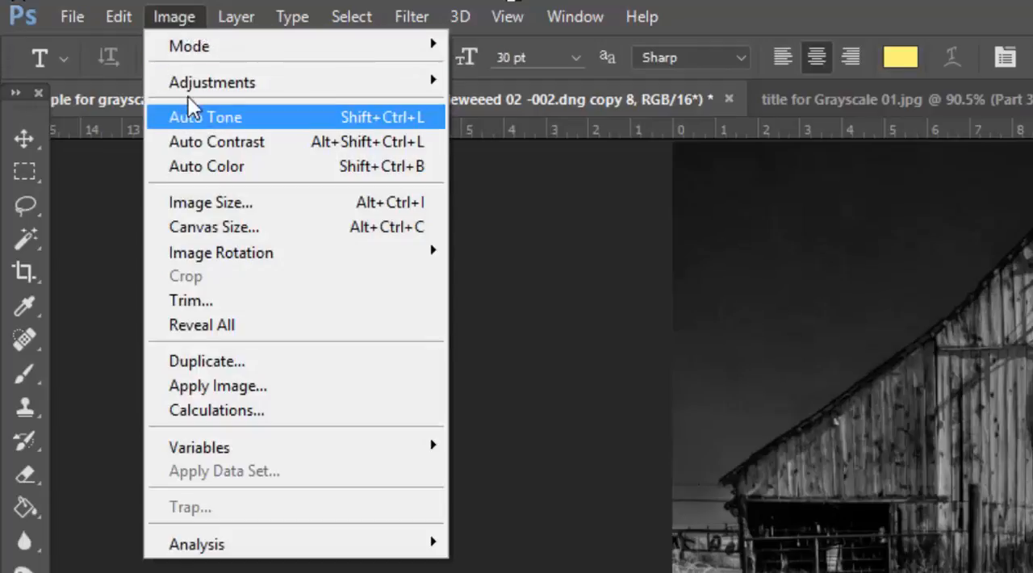
mouse_move(189, 84)
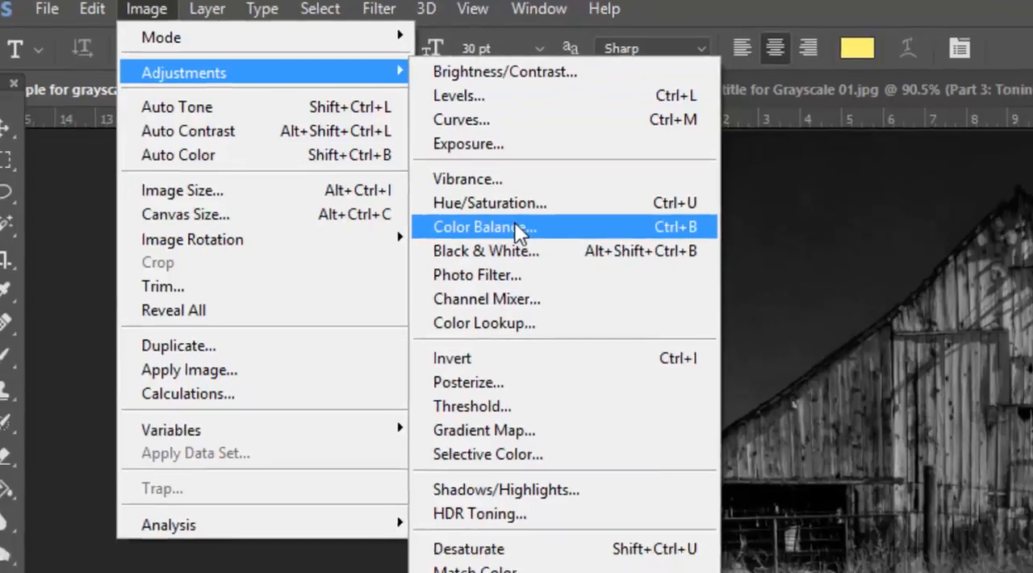
left_click(551, 240)
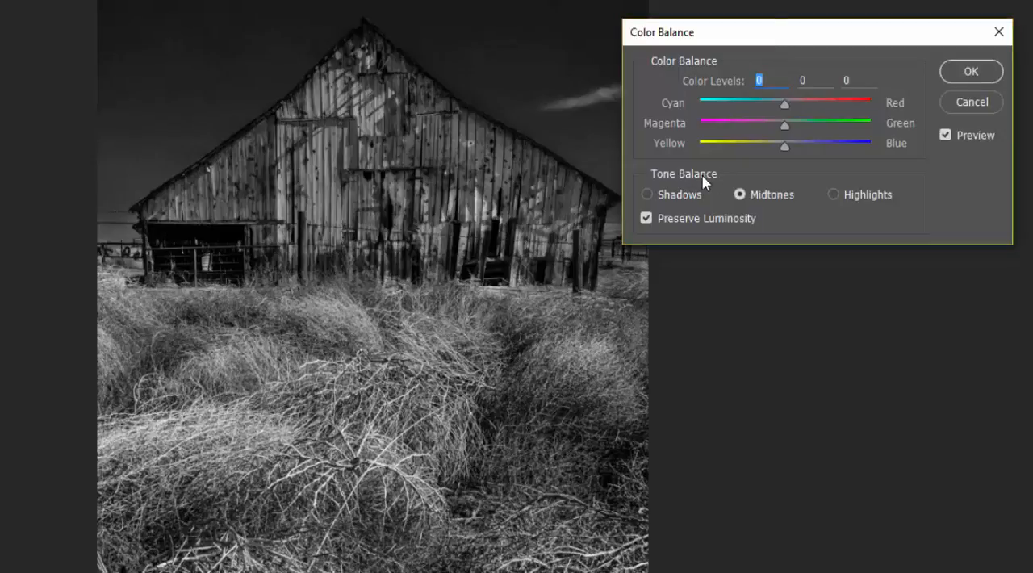
left_click(647, 195)
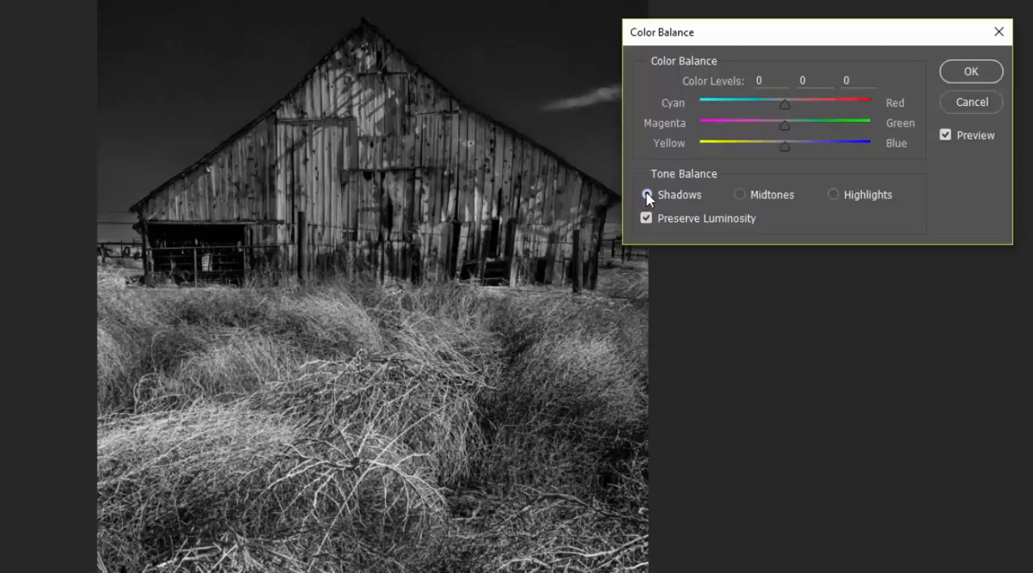
left_click(834, 193)
left_click_drag(783, 104, 829, 106)
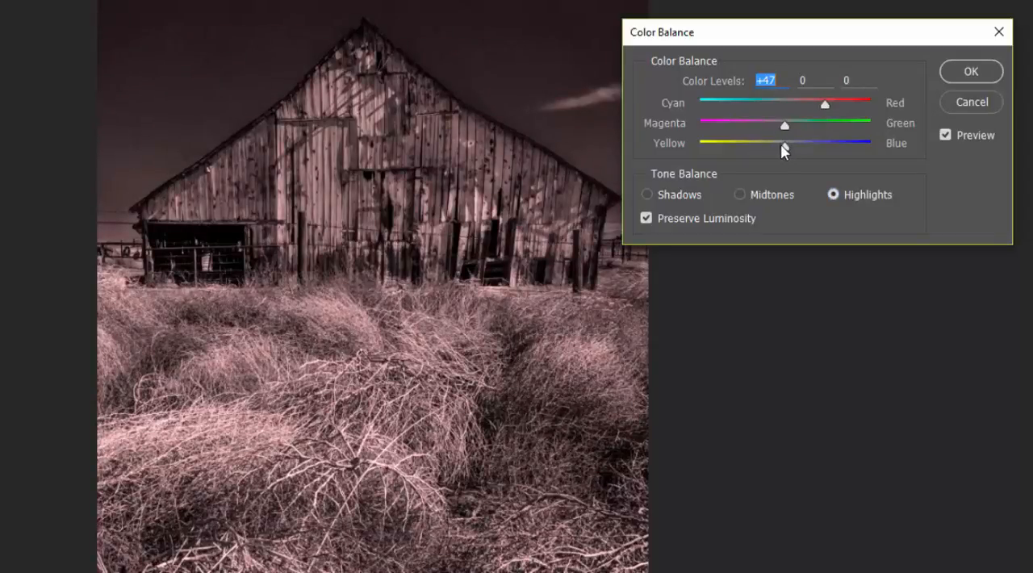
mouse_move(782, 148)
left_mouse_down()
mouse_move(763, 150)
mouse_move(774, 151)
left_mouse_up()
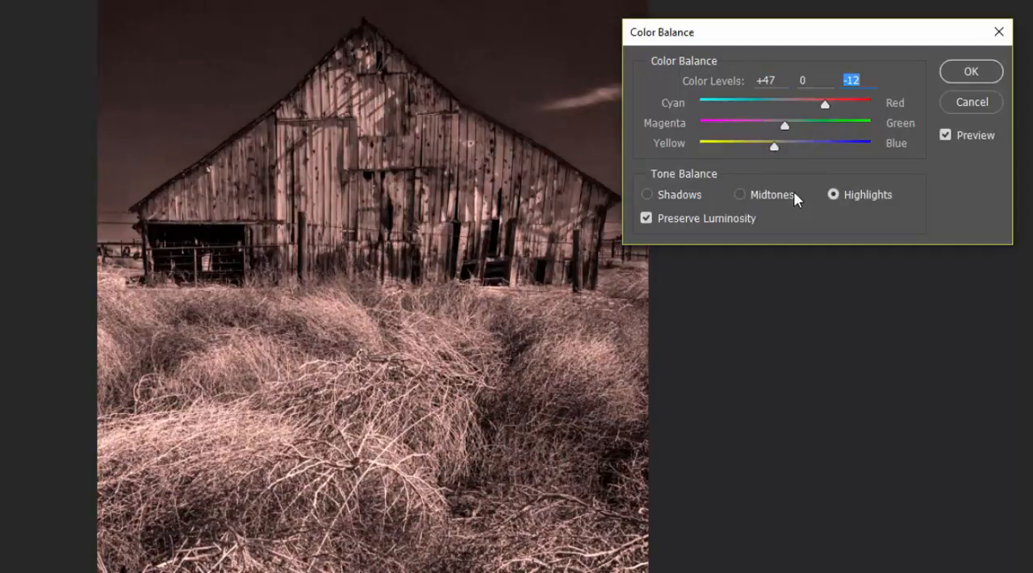
Shift the Color Balance shadows toward cyan and set their yellow–blue level to +12.
left_click(646, 194)
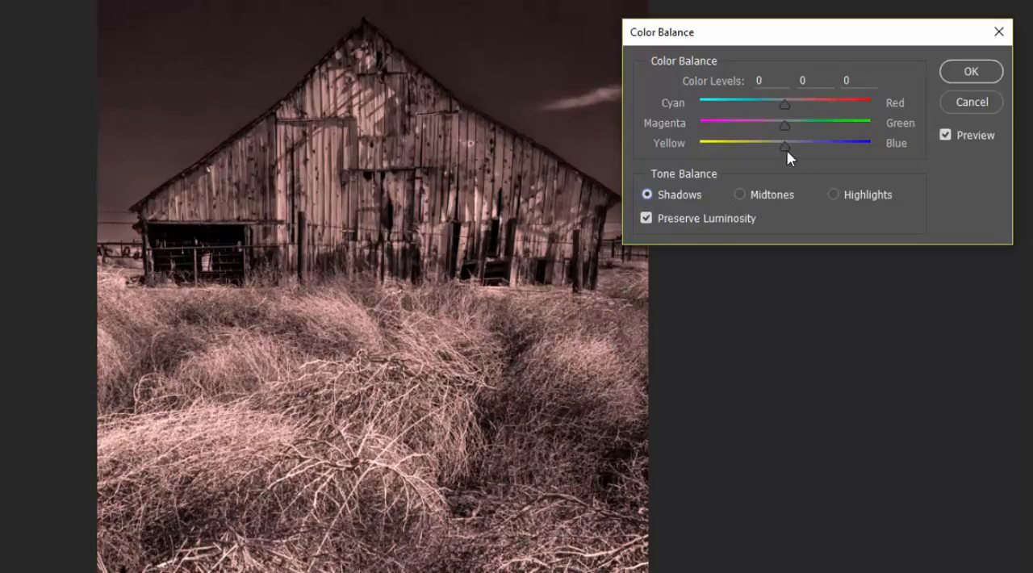
left_click_drag(783, 148, 796, 145)
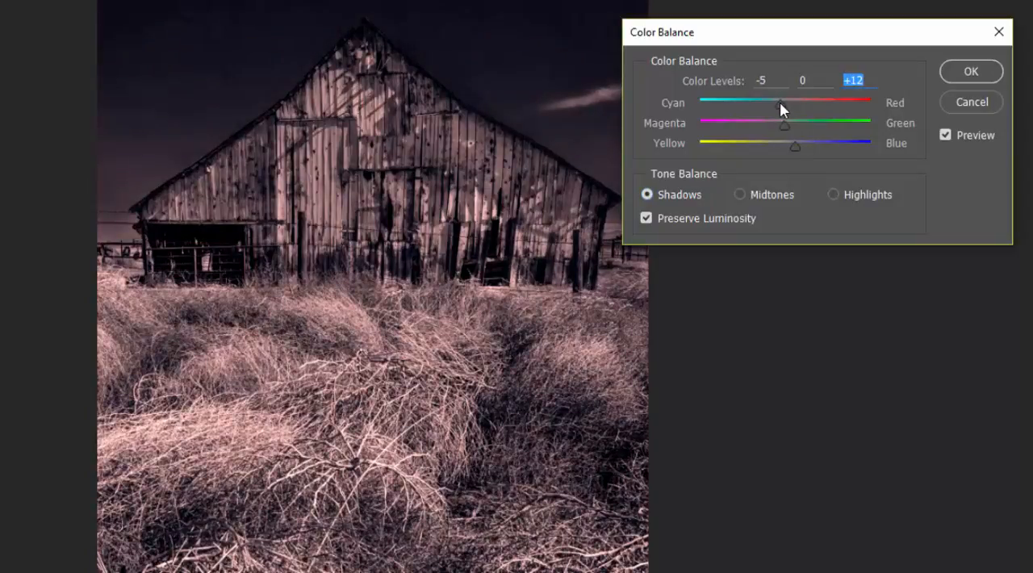
left_click(776, 103)
Refine the highlights to +53 toward red and -14 toward yellow, and apply the Color Balance adjustment.
left_click(872, 196)
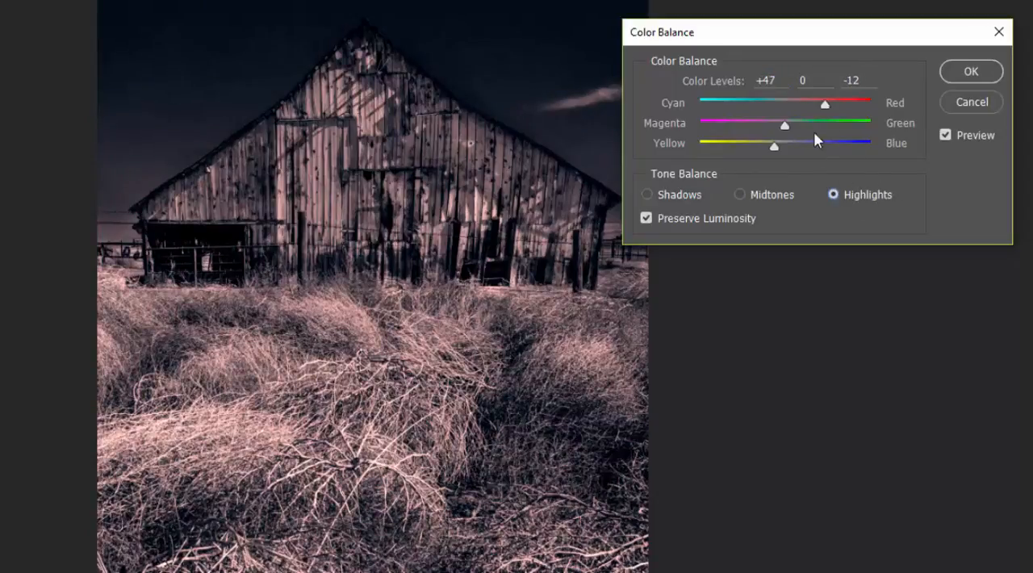
left_click_drag(776, 149, 777, 149)
left_click_drag(825, 105, 831, 109)
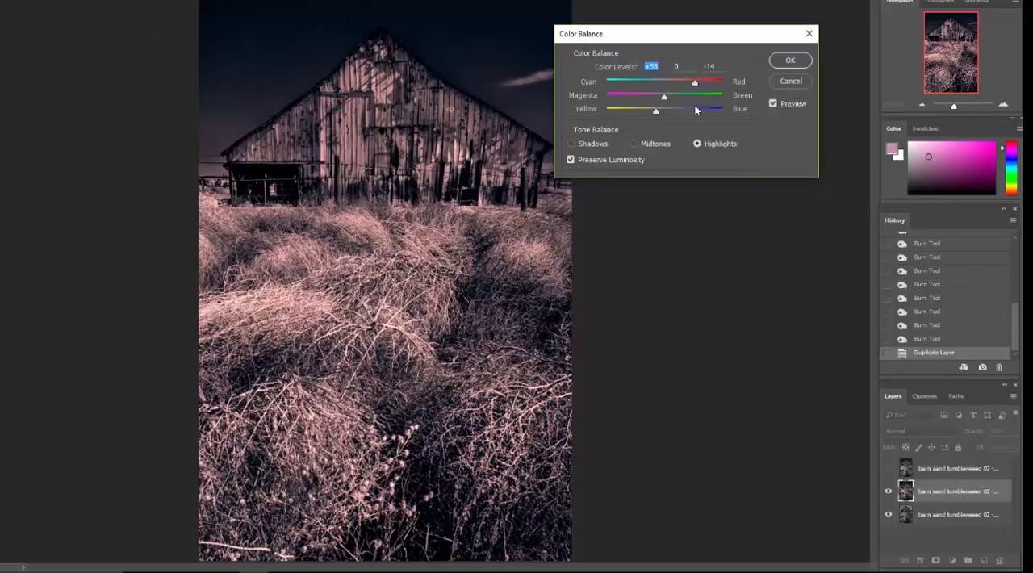
left_click(789, 62)
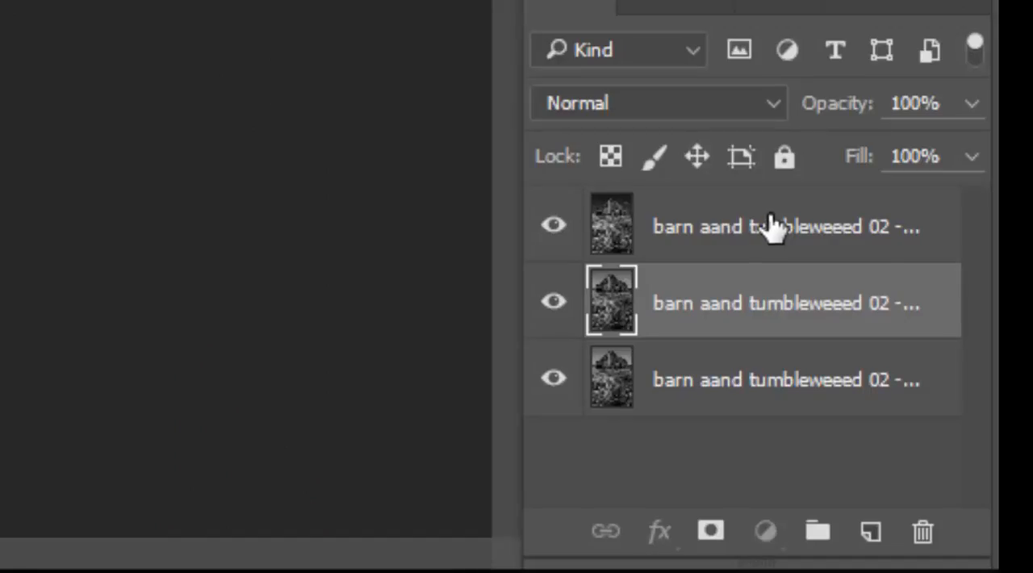
Duplicate the topmost barn layer and add a new empty layer above the copy.
left_click(769, 226)
left_click_drag(787, 222, 872, 531)
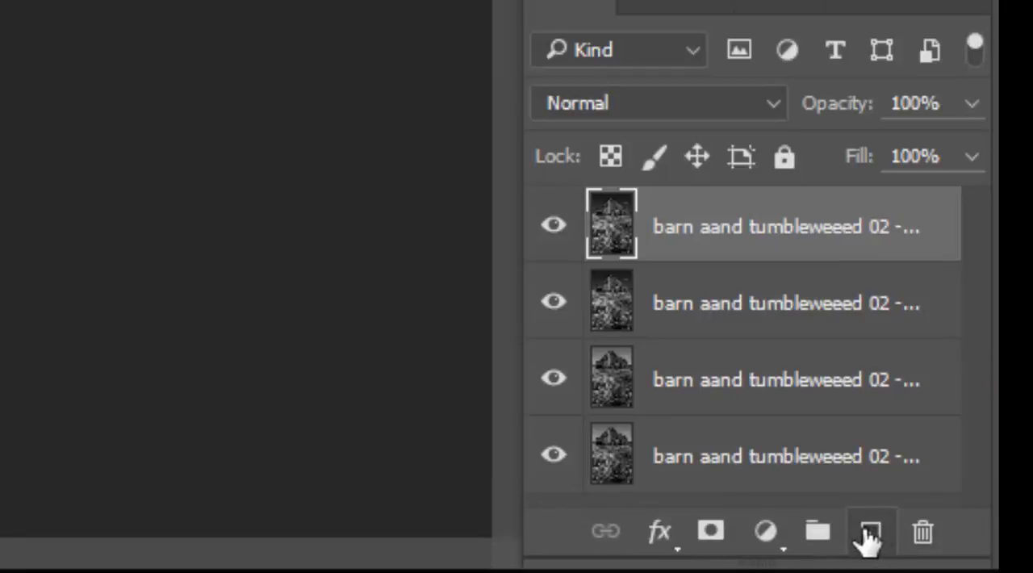
left_click(869, 532)
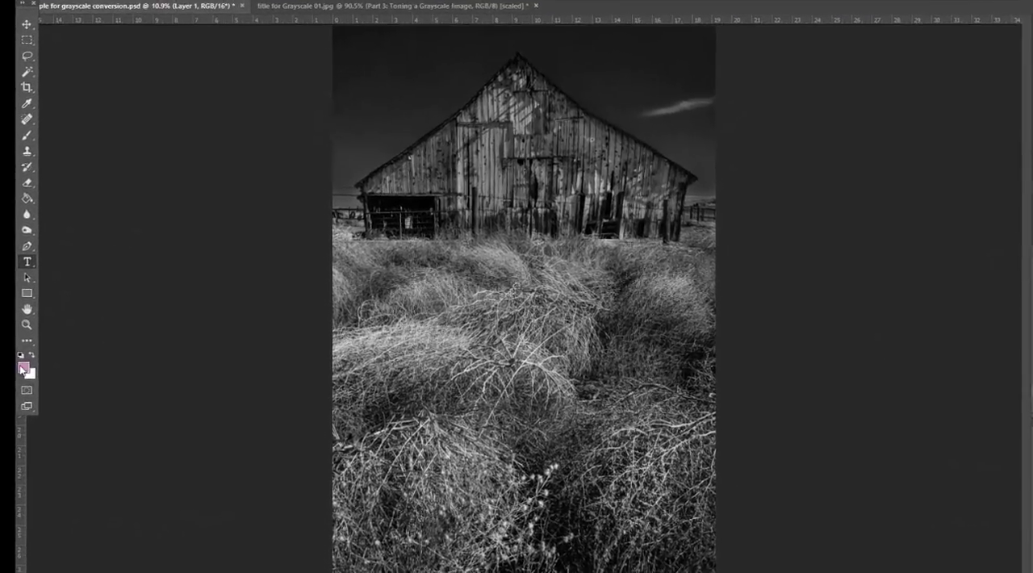
Set the foreground color to the dark brown 553b09, with hue 40°, saturation 89% and brightness 33%.
left_click(24, 369)
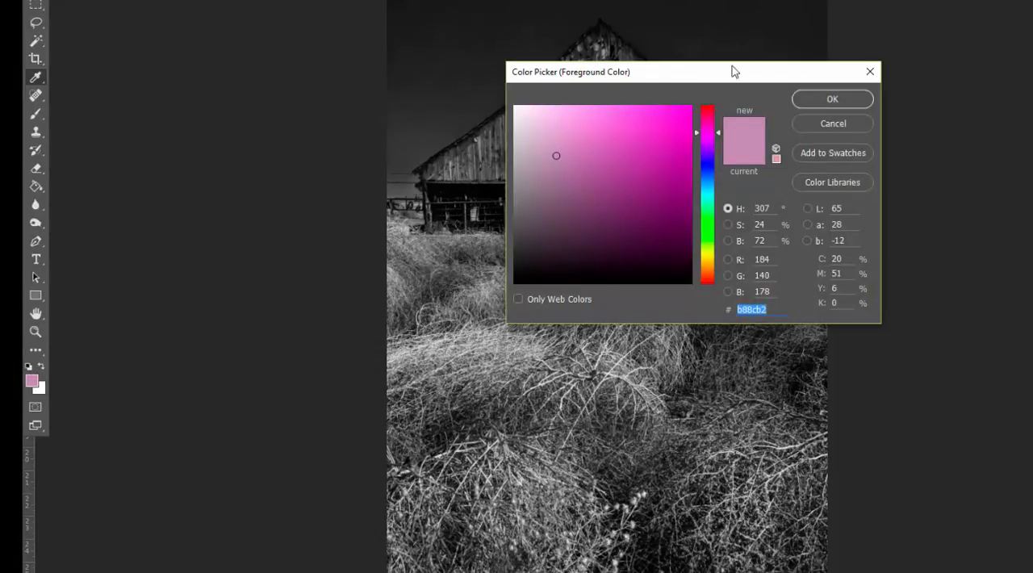
left_click_drag(733, 71, 415, 69)
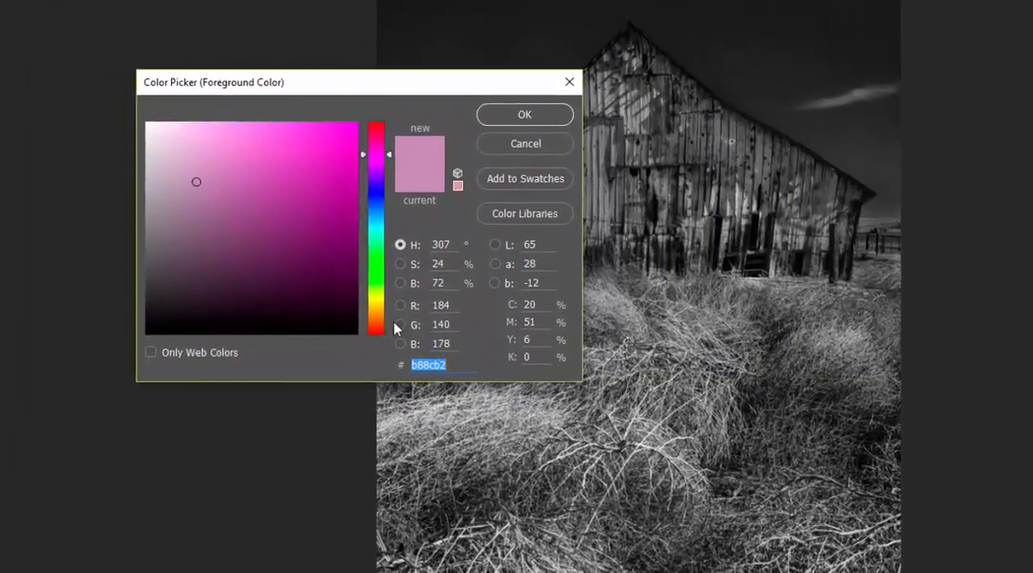
left_click(376, 310)
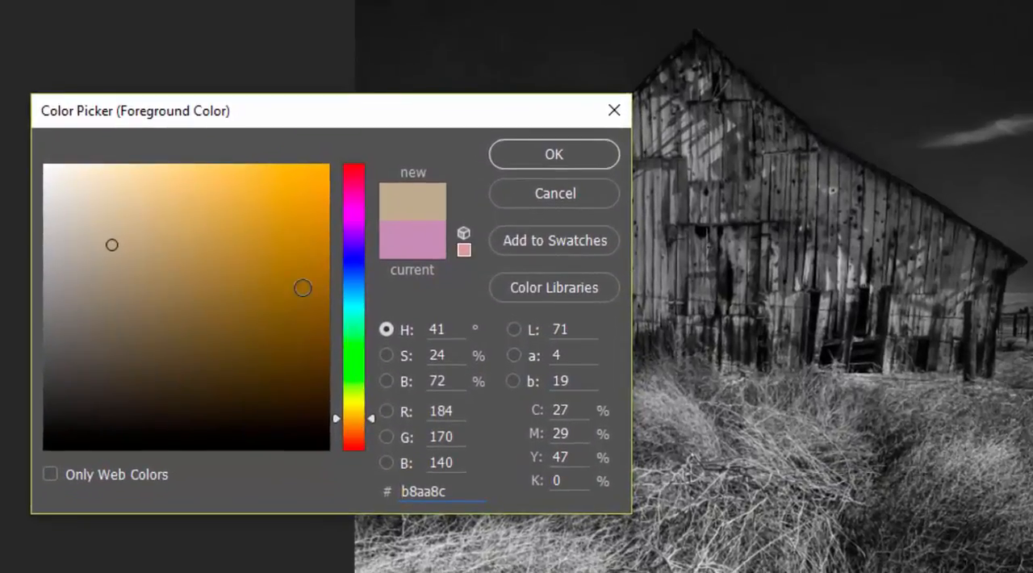
left_click(305, 270)
left_click_drag(305, 271, 308, 335)
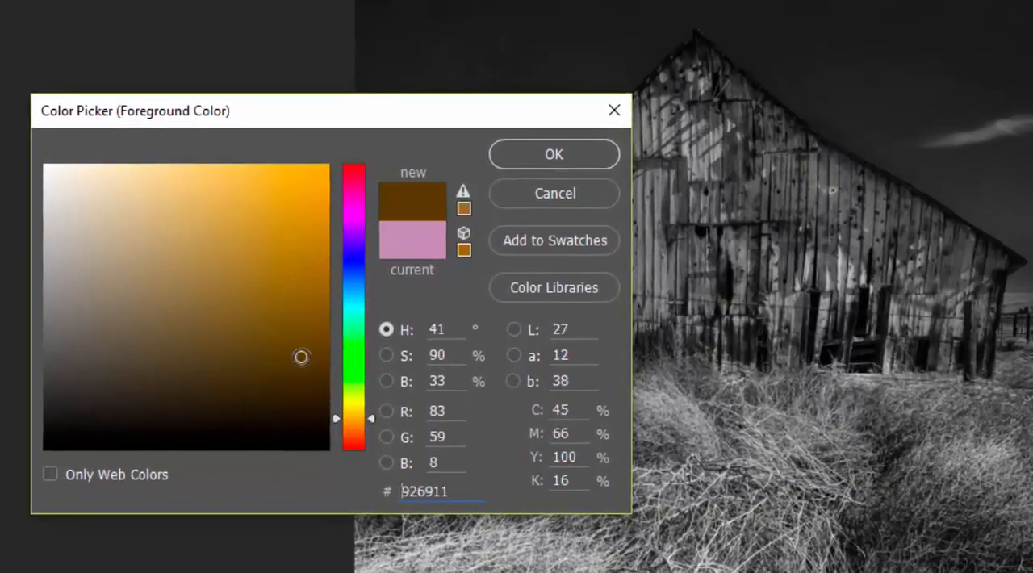
left_click(291, 342)
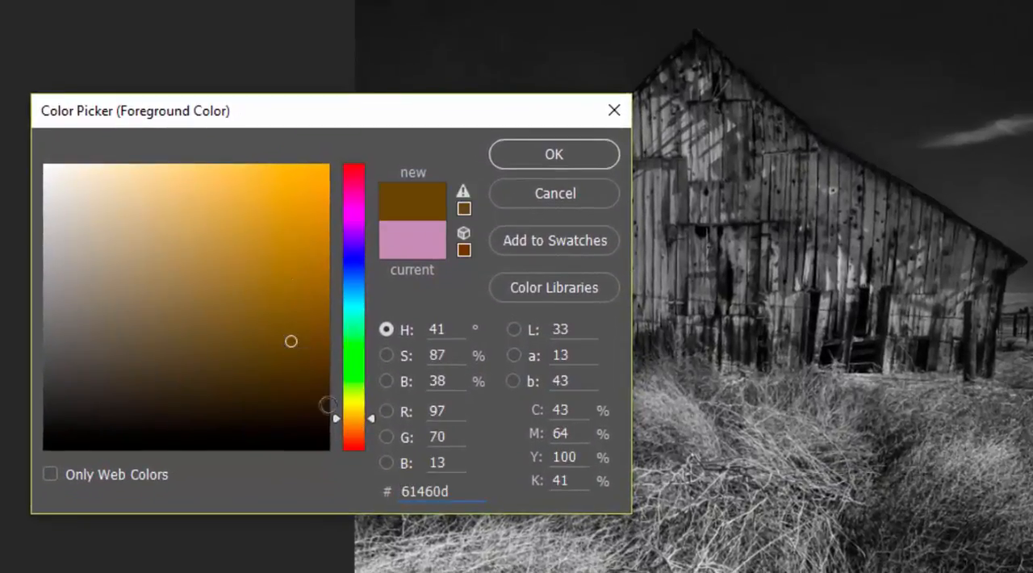
left_click_drag(349, 420, 351, 413)
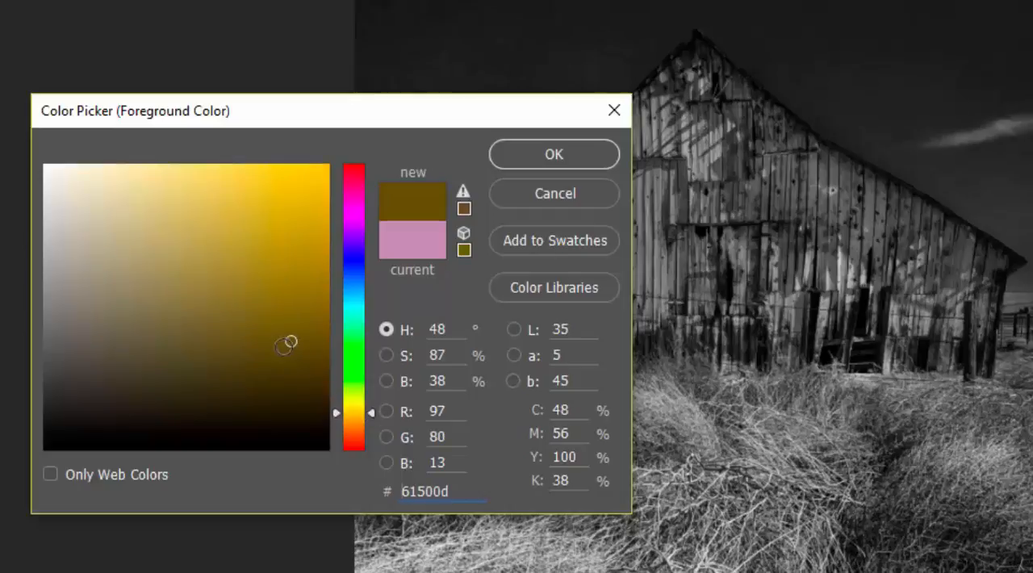
left_click(299, 355)
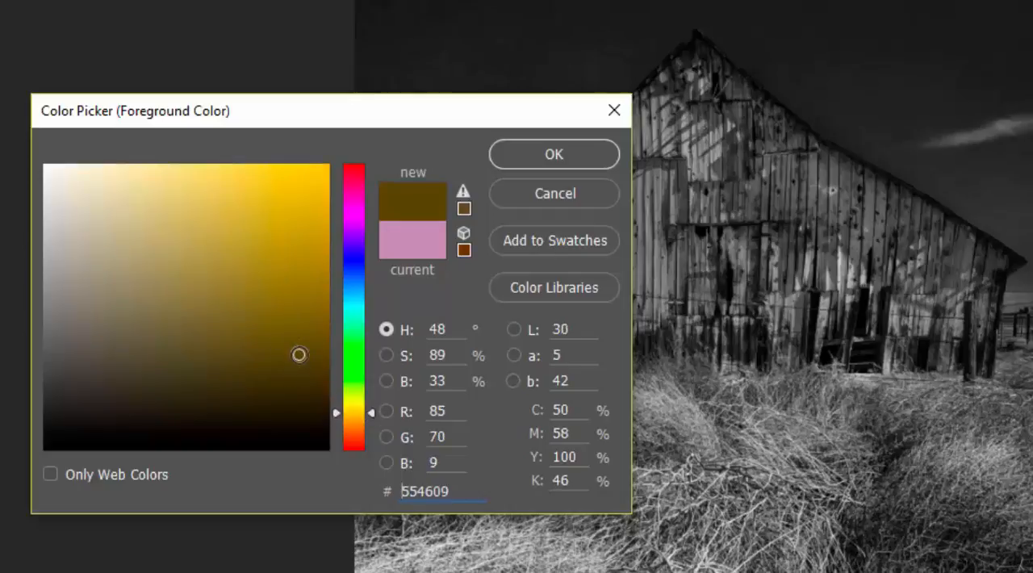
left_click(350, 412)
left_click(355, 421)
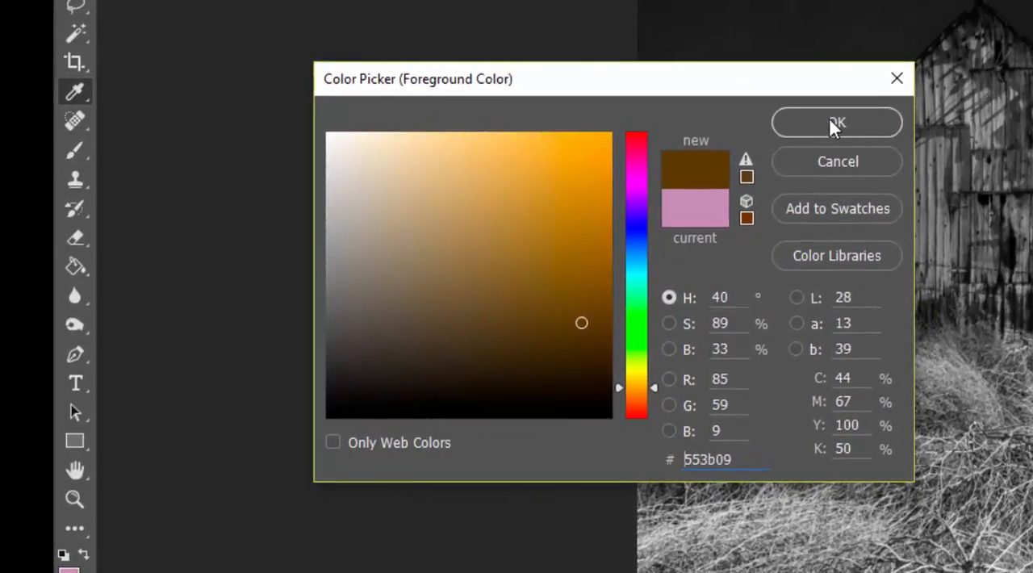
left_click(803, 126)
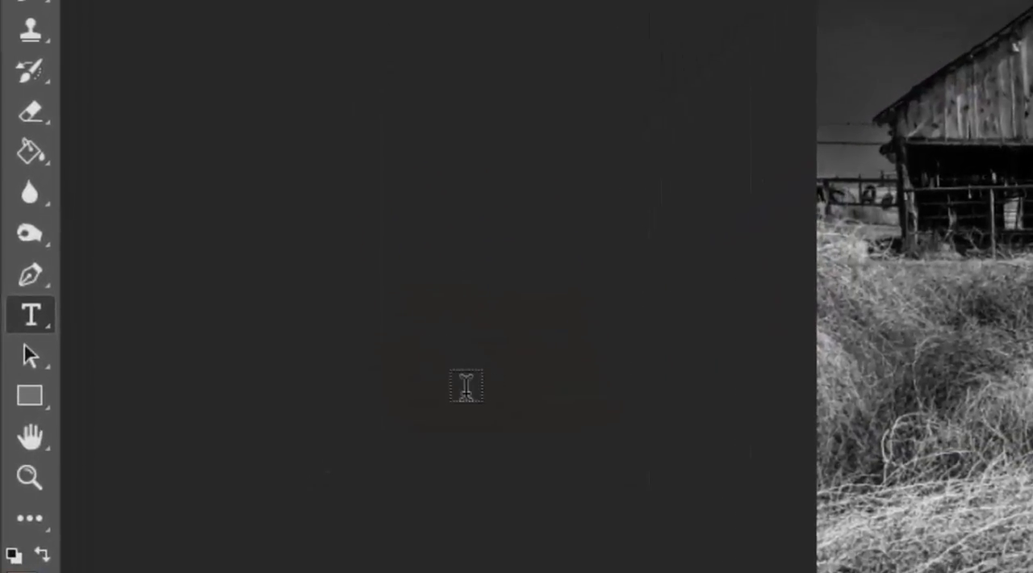
Fill the new empty layer with the brown foreground color using the Paint Bucket tool.
left_click(29, 156)
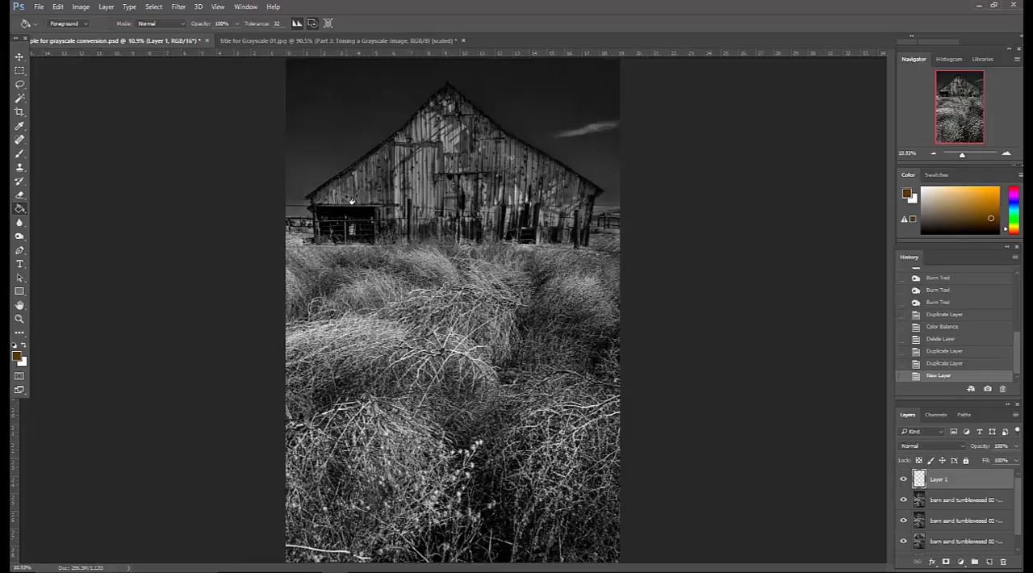
left_click(352, 201)
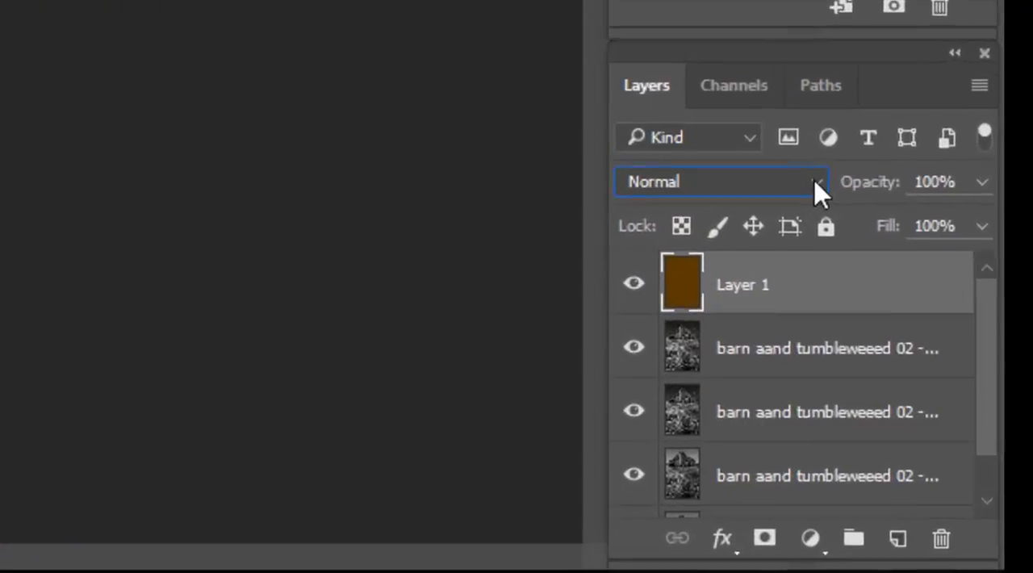
Blend the brown-filled layer with the barn image in Overlay mode and reduce the layer's opacity to 34%.
left_click(962, 448)
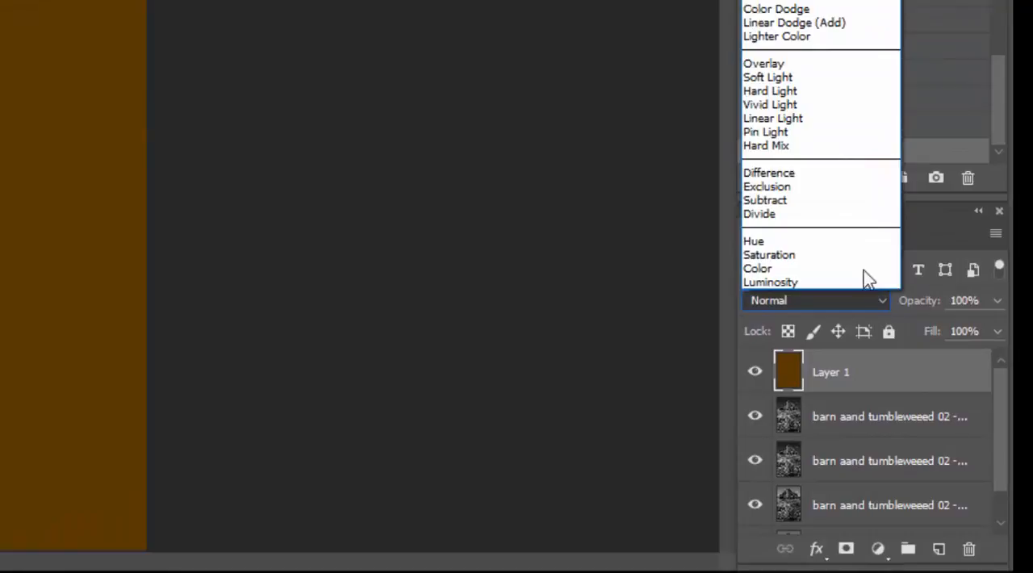
left_click(764, 65)
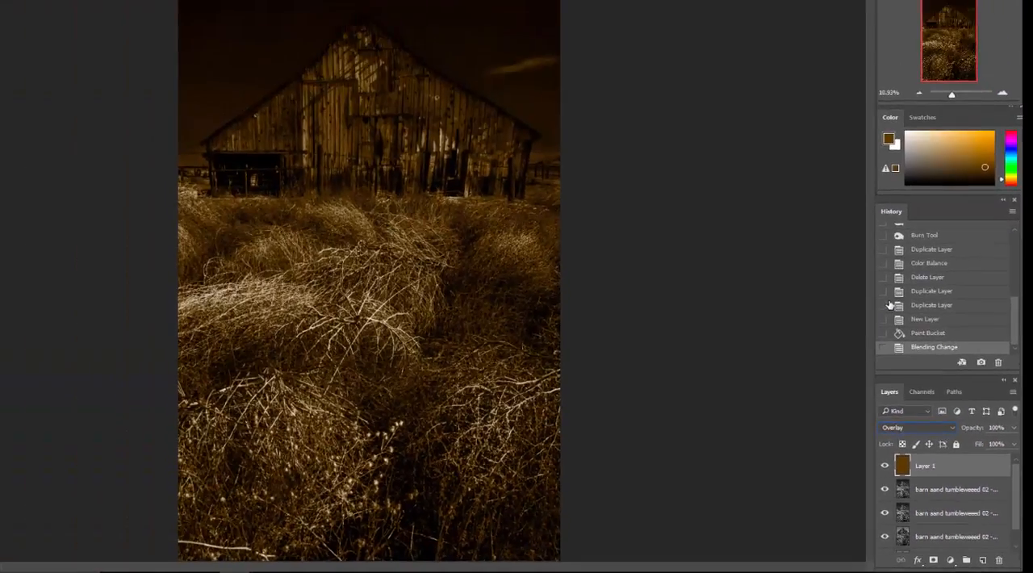
left_click(1014, 444)
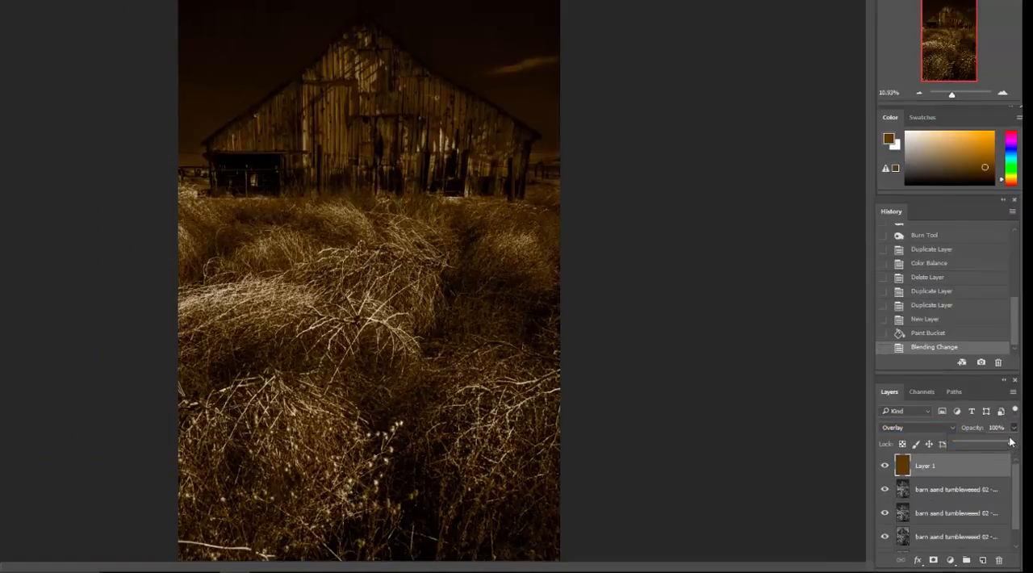
left_click_drag(1010, 443, 975, 441)
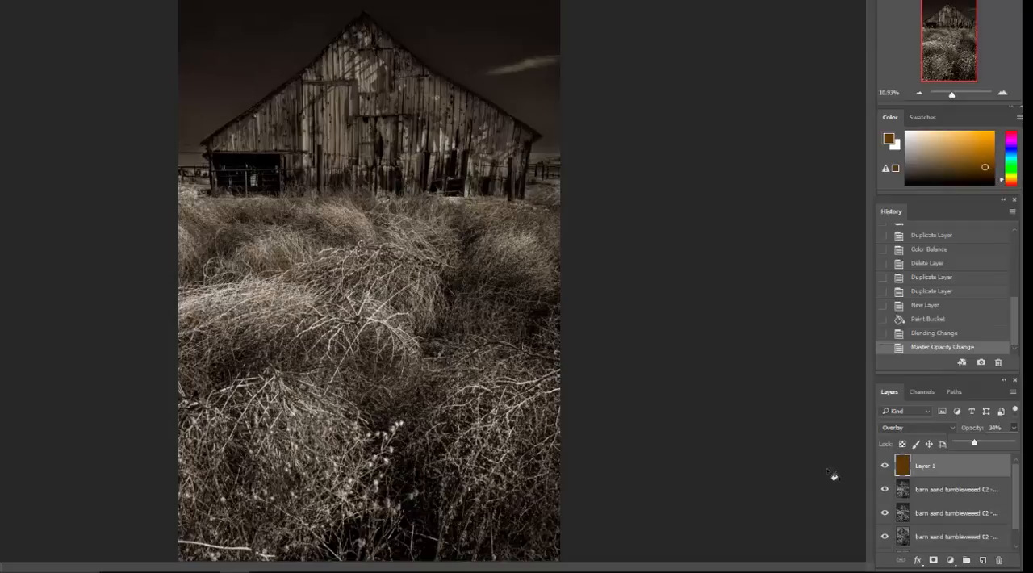
Delete the brown-filled layer and convert the image to Grayscale mode, merging the layers and discarding the color information.
left_click(987, 467)
left_click_drag(986, 466, 999, 560)
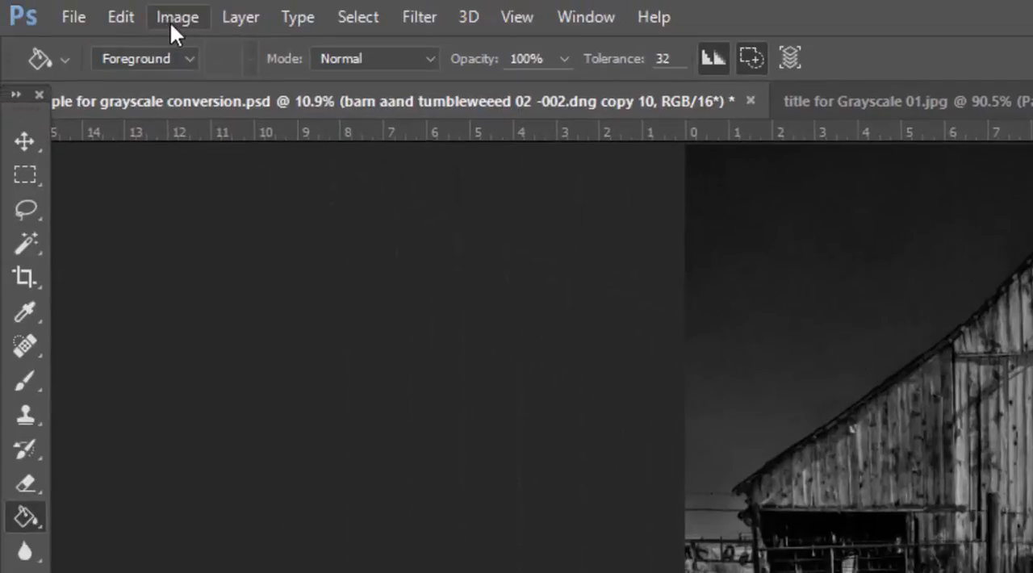
left_click(176, 18)
mouse_move(173, 46)
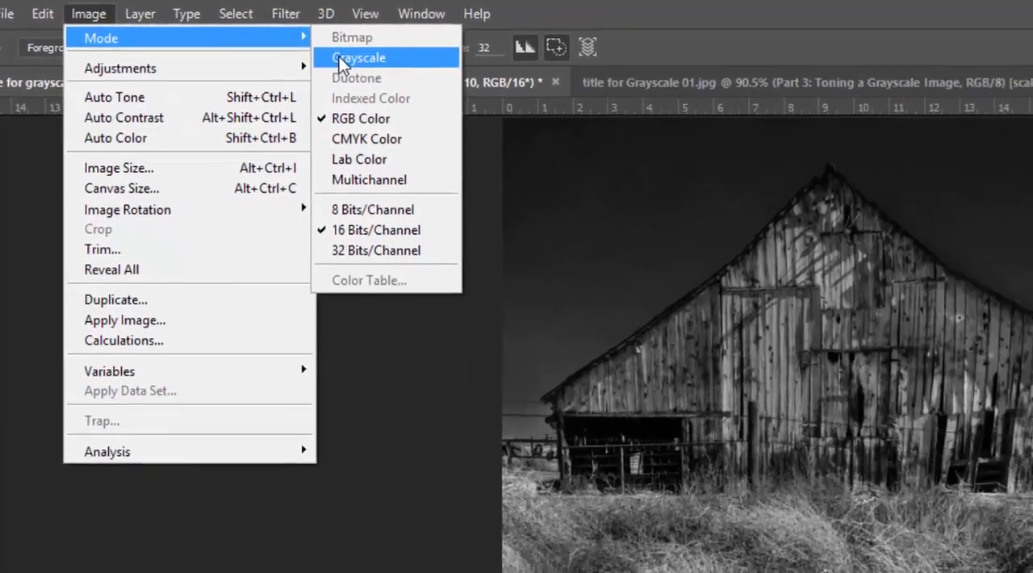
left_click(485, 70)
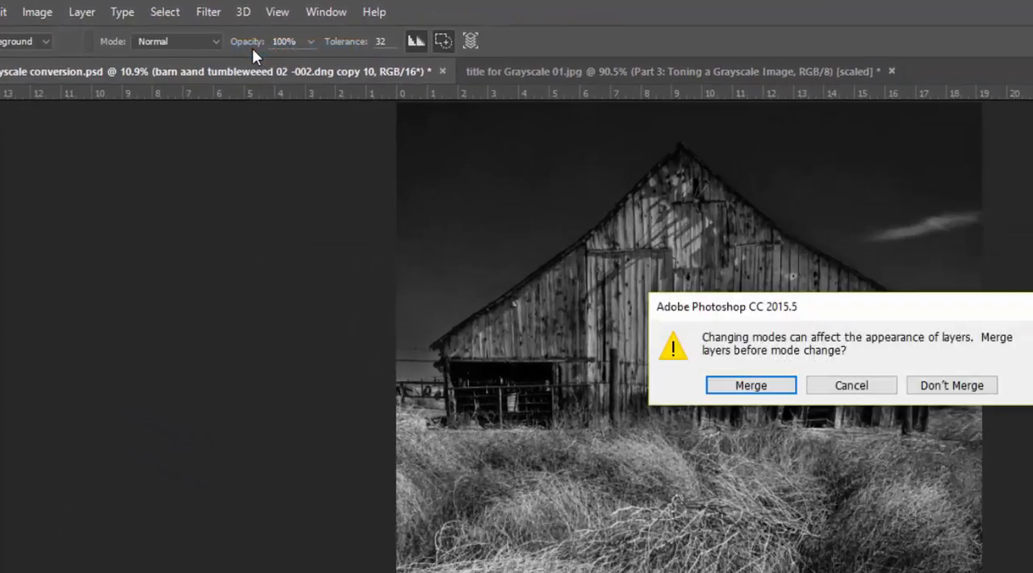
left_click(747, 389)
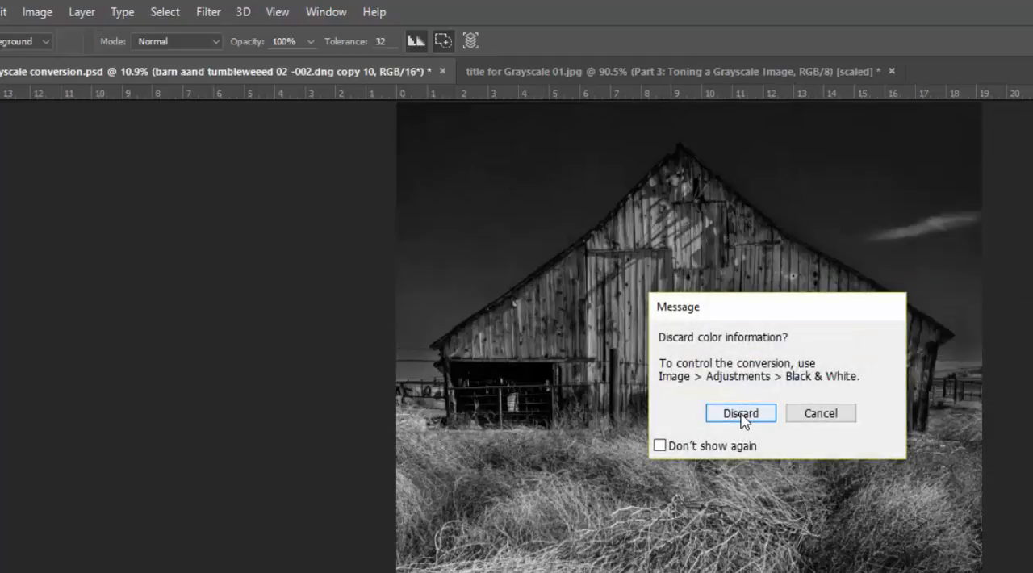
left_click(741, 413)
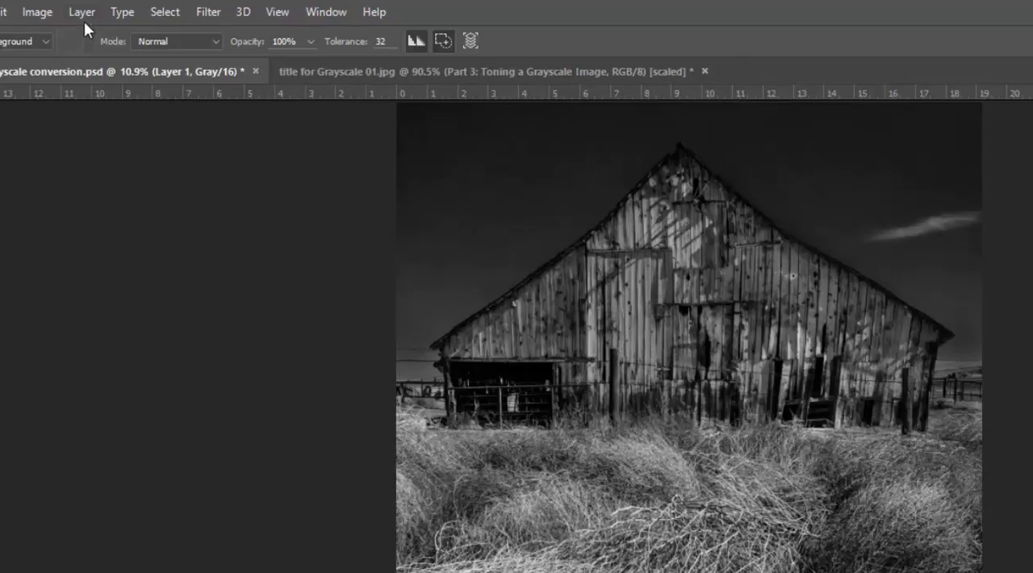
Reduce the grayscale image's bit depth to 8 Bits/Channel.
left_click(25, 13)
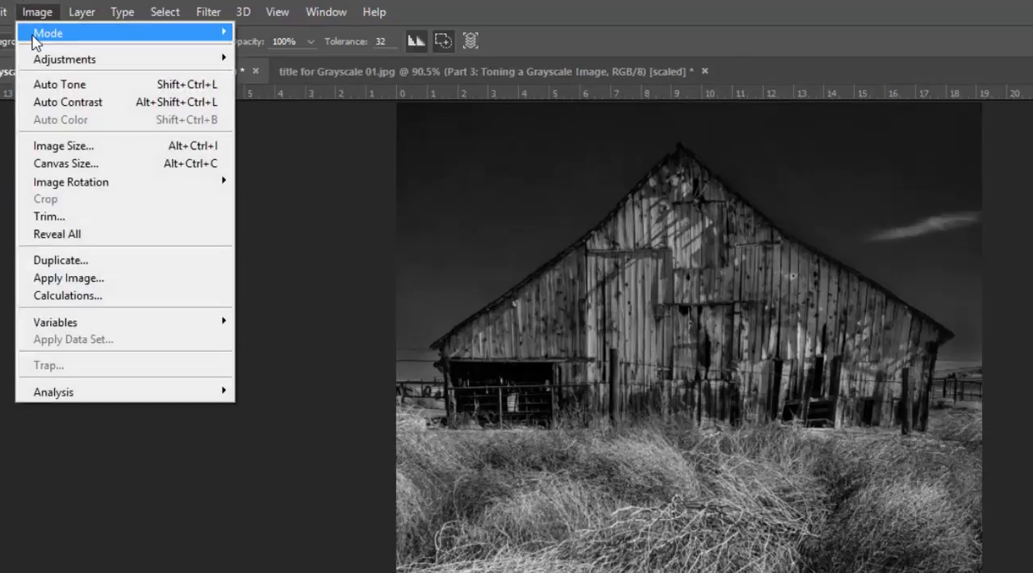
mouse_move(35, 42)
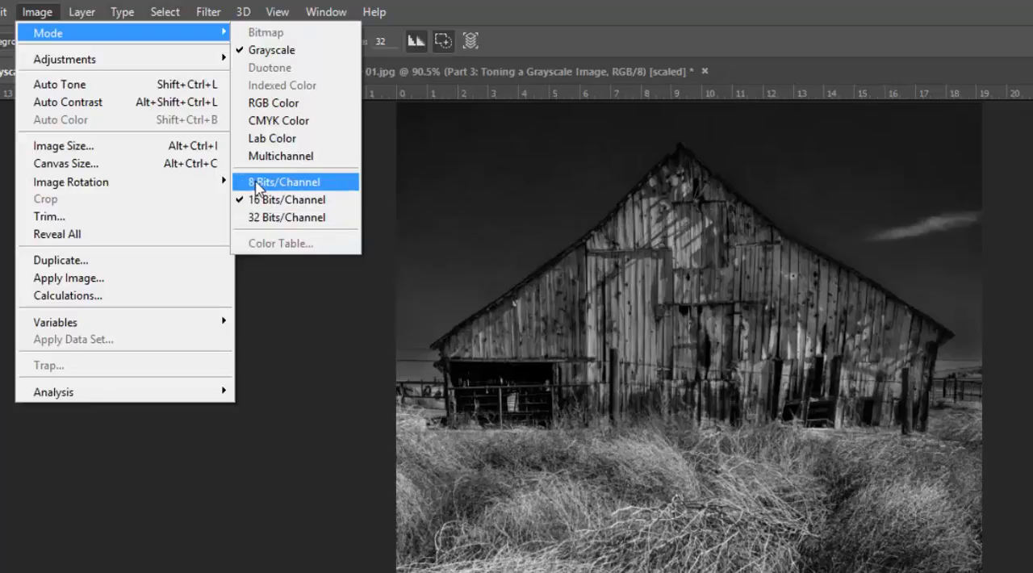
left_click(255, 182)
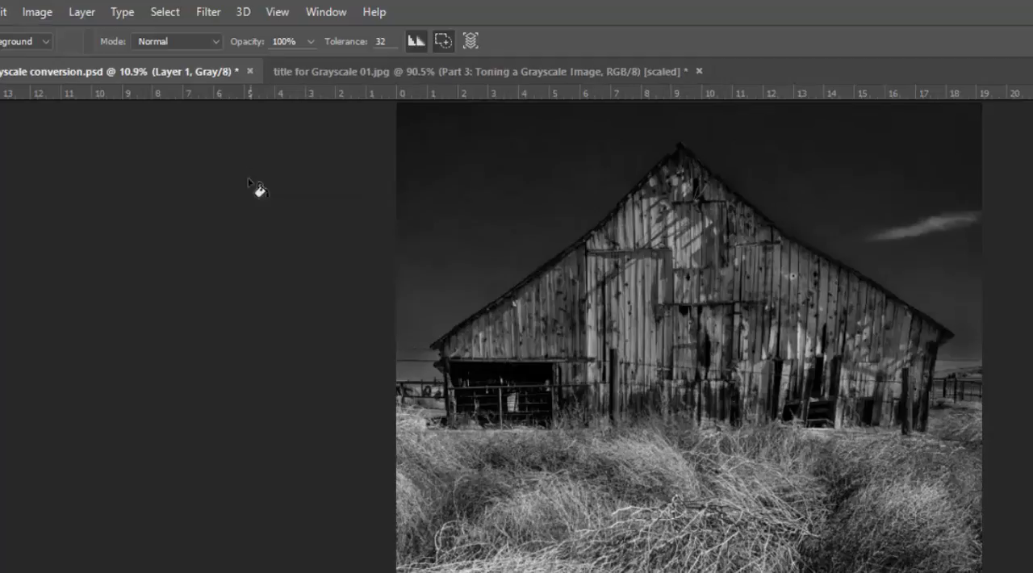
Start a Duotone conversion of the barn image and choose the tritone preset Bl 409 WmGray 407 WmGray.
left_click(27, 12)
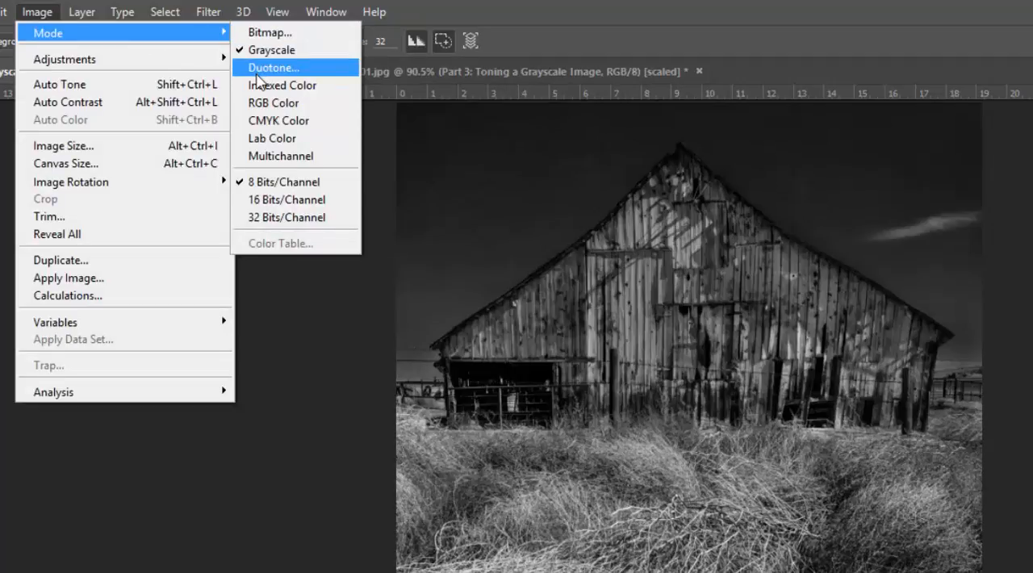
left_click(257, 74)
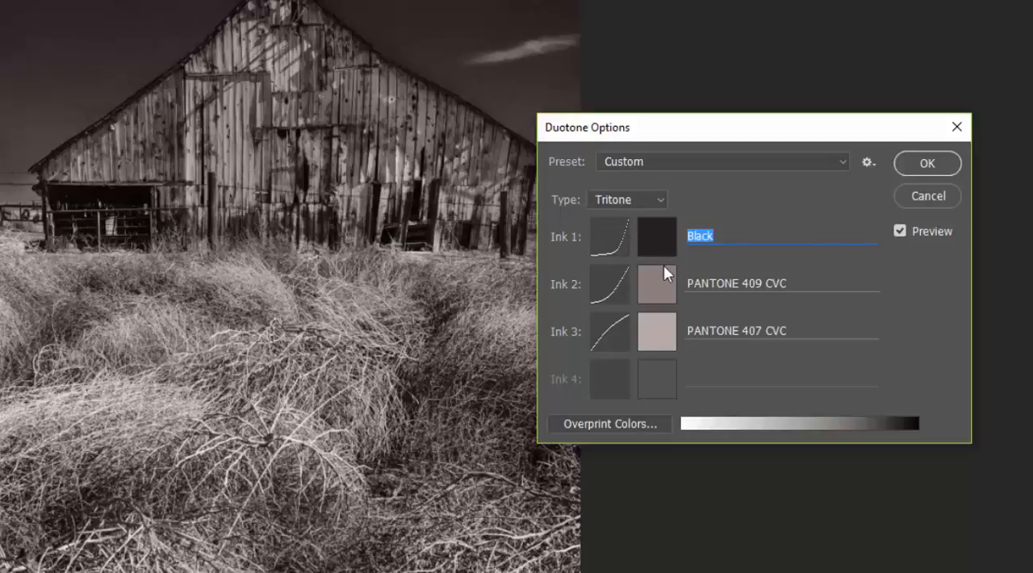
left_click(838, 156)
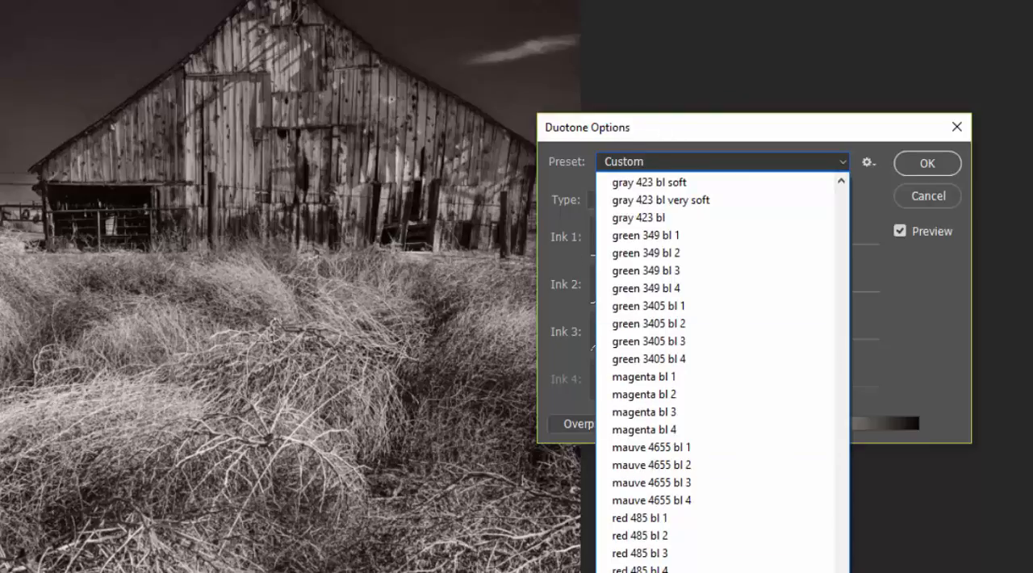
left_click_drag(842, 571, 860, 298)
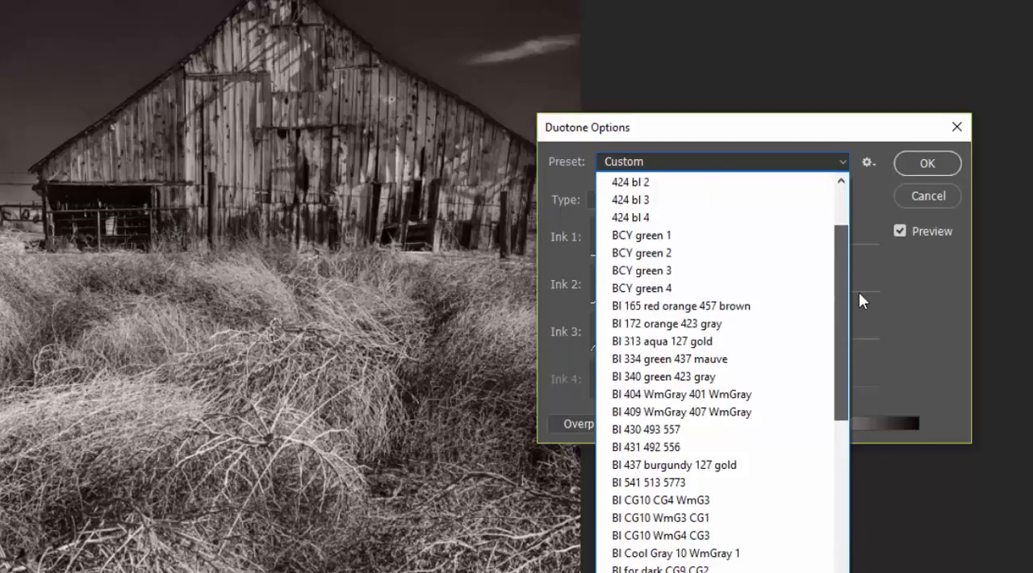
left_click(661, 410)
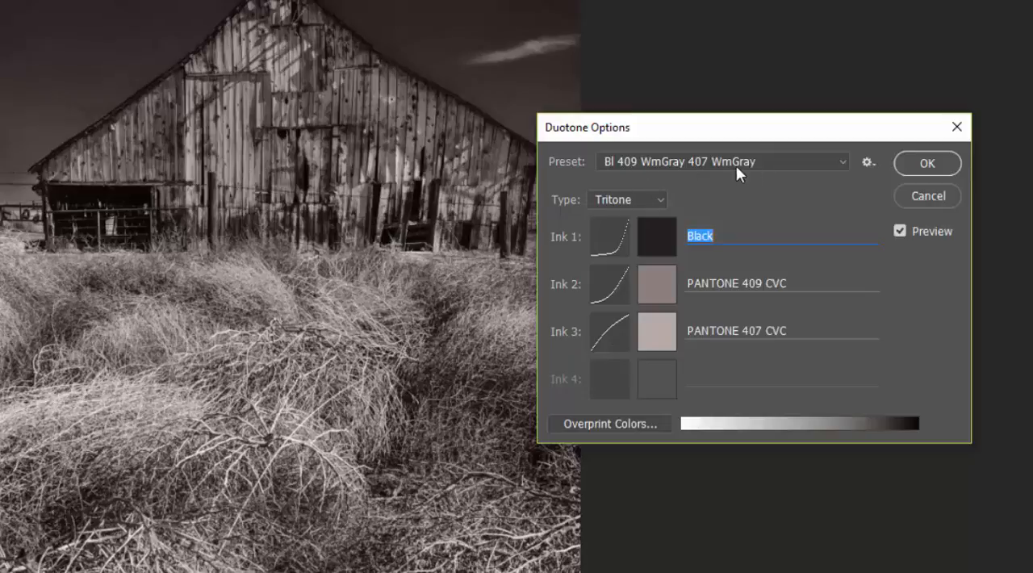
Try the duotone presets Bl 437 burgundy 127 gold and Bl WmGray 7 WmGray 2 on the image.
left_click(841, 162)
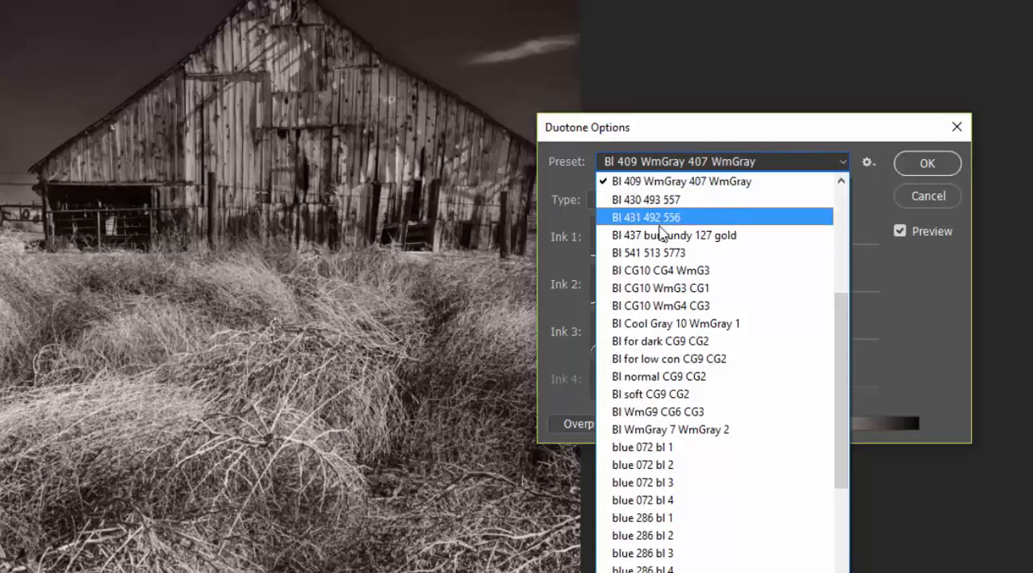
key("Escape")
key("Down")
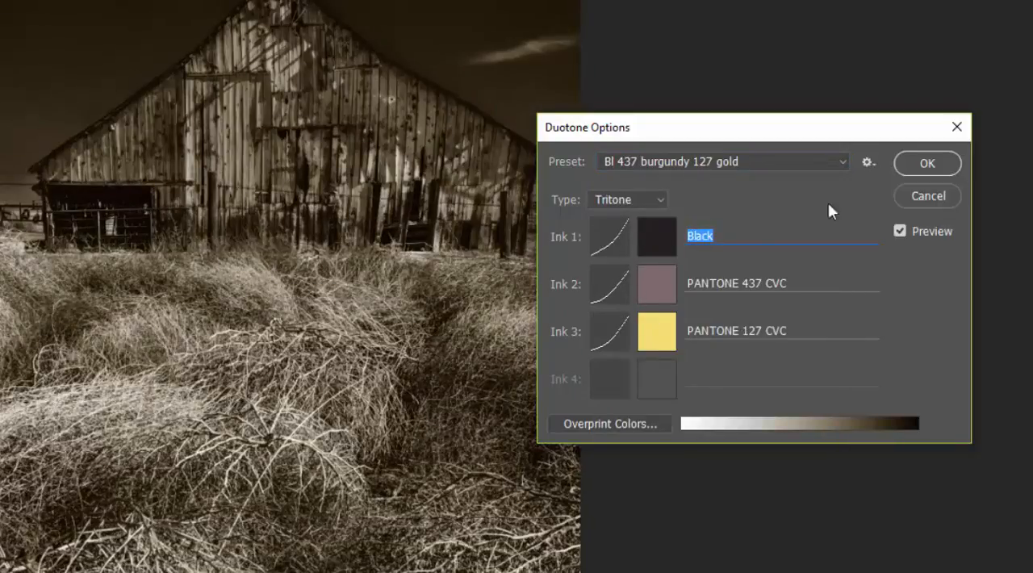
left_click(835, 162)
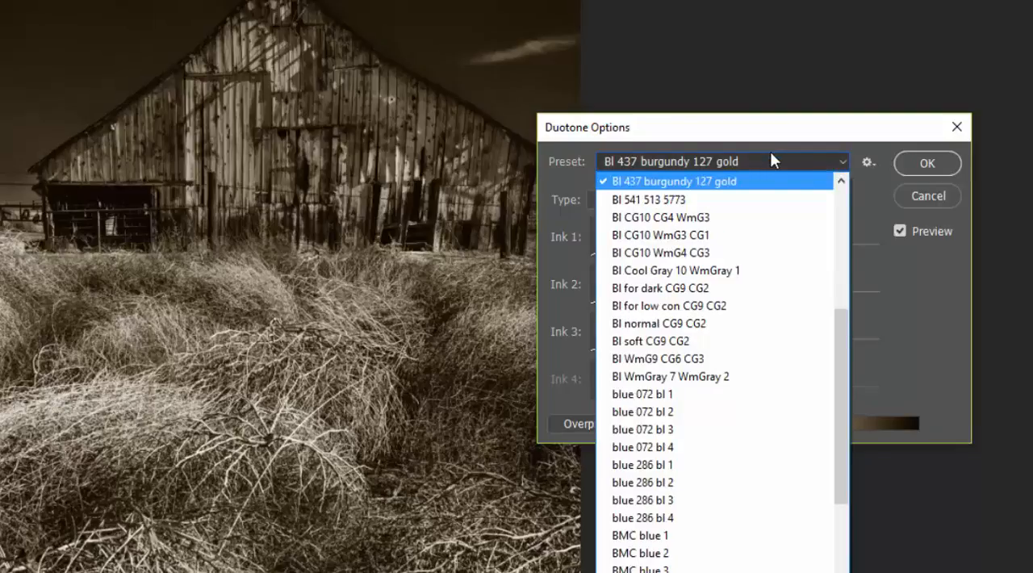
left_click(631, 378)
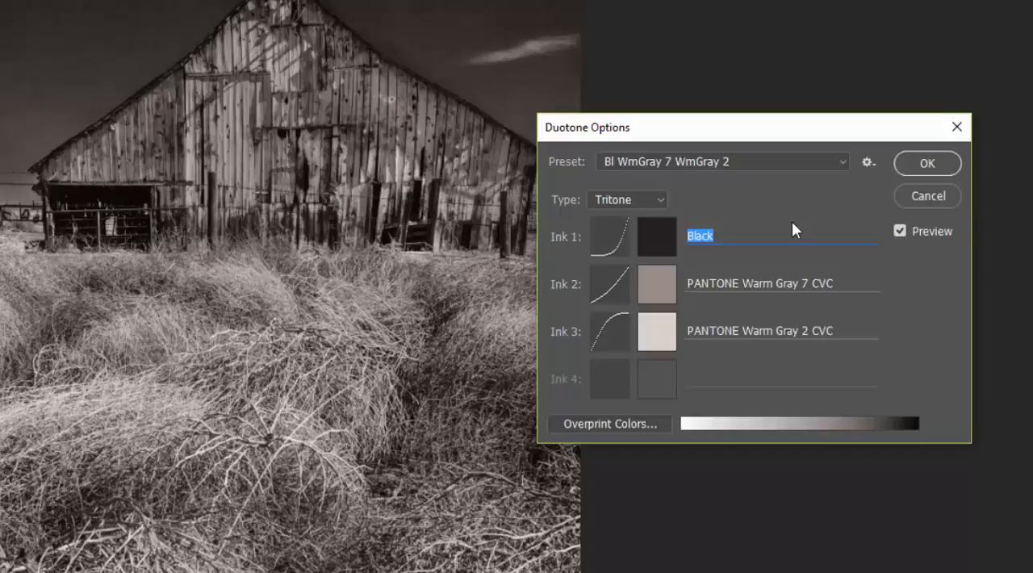
Choose the duotone preset Bl 404 WmGray 401 WmGray.
left_click(840, 161)
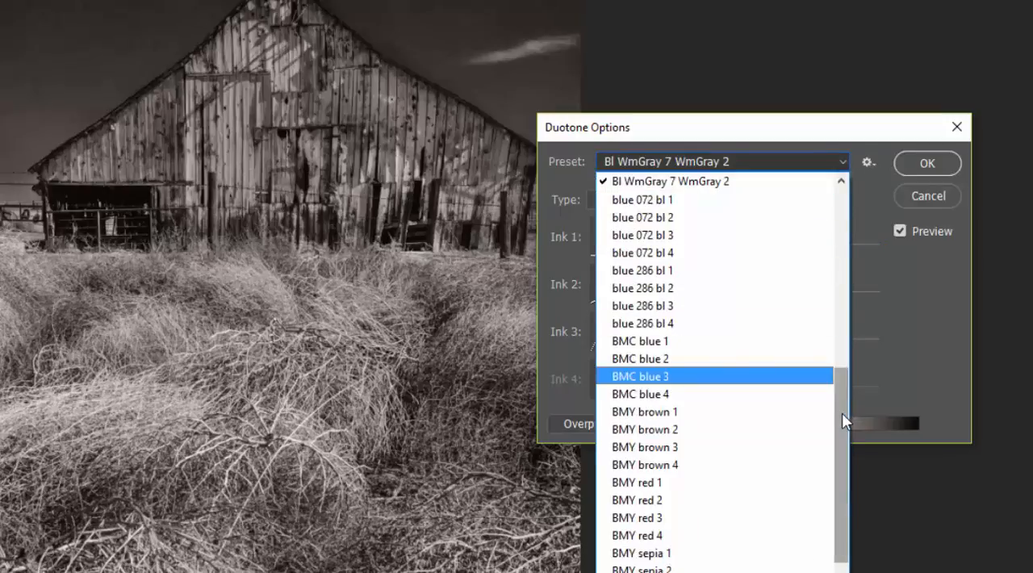
left_click_drag(842, 413, 831, 219)
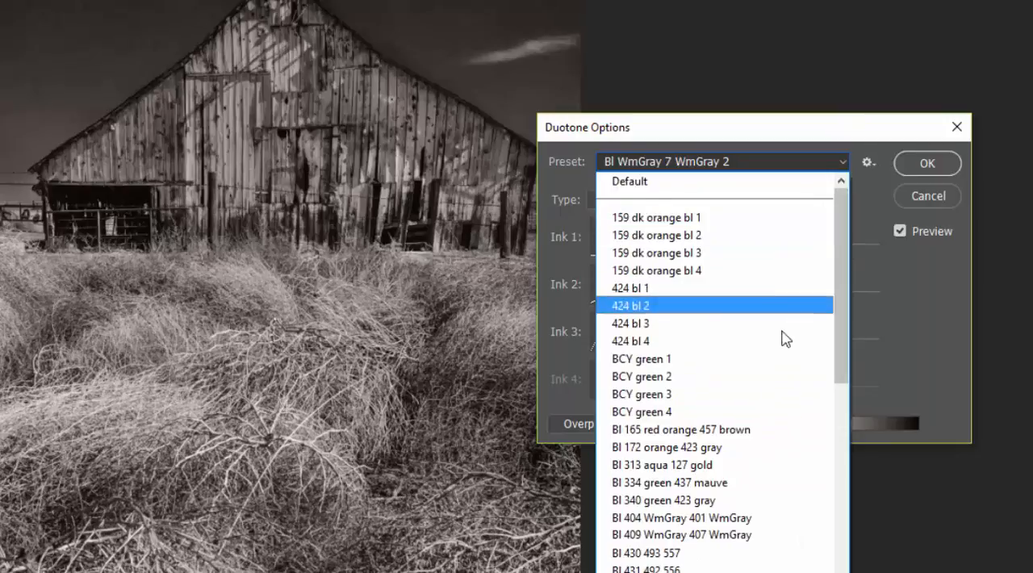
left_click(724, 517)
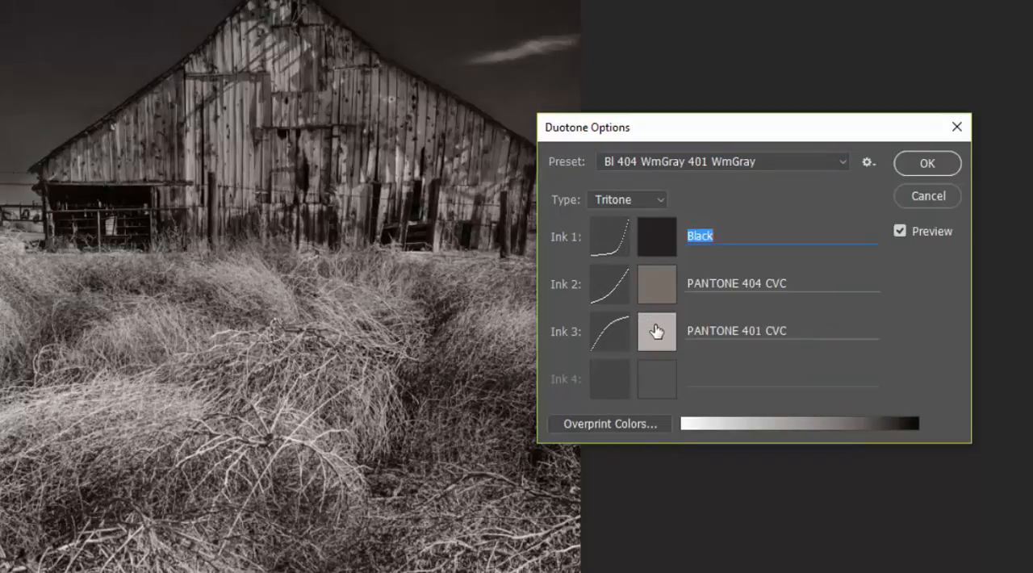
Raise the 50% point of the Ink 2 curve to about 34% and apply the duotone settings.
left_click(612, 293)
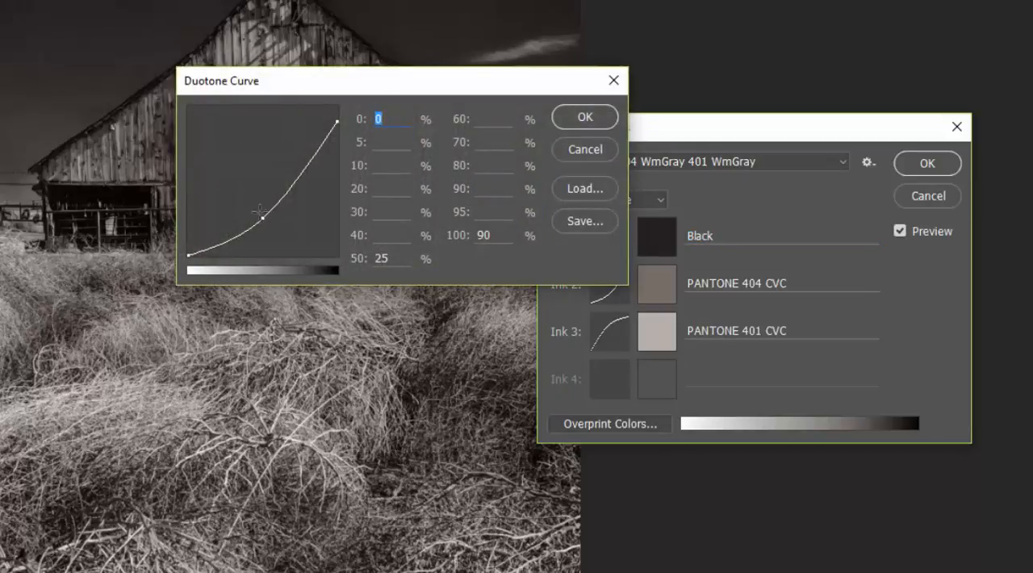
left_click_drag(260, 216, 262, 205)
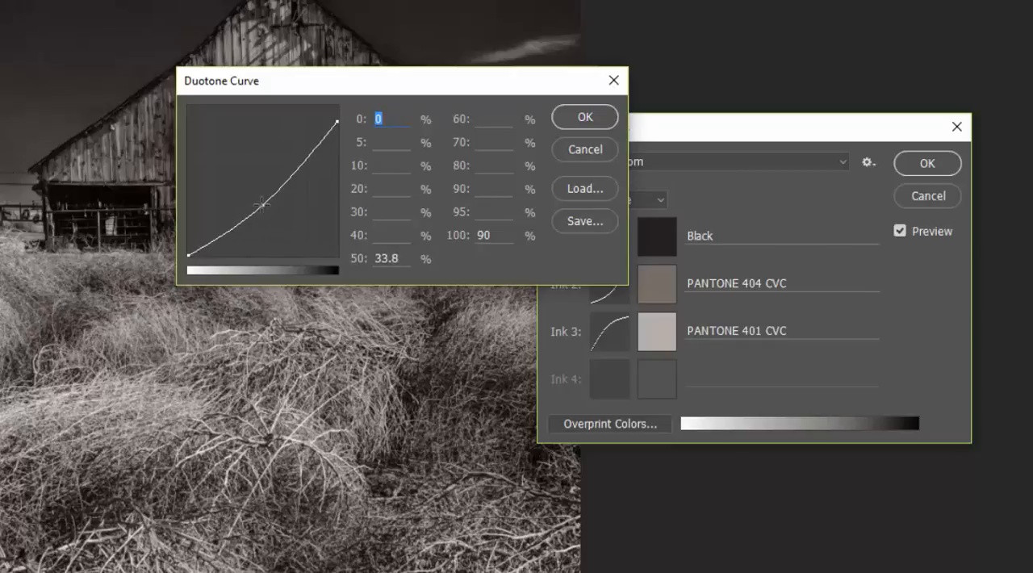
mouse_move(261, 204)
left_mouse_down()
mouse_move(263, 194)
mouse_move(263, 206)
left_mouse_up()
left_click(590, 117)
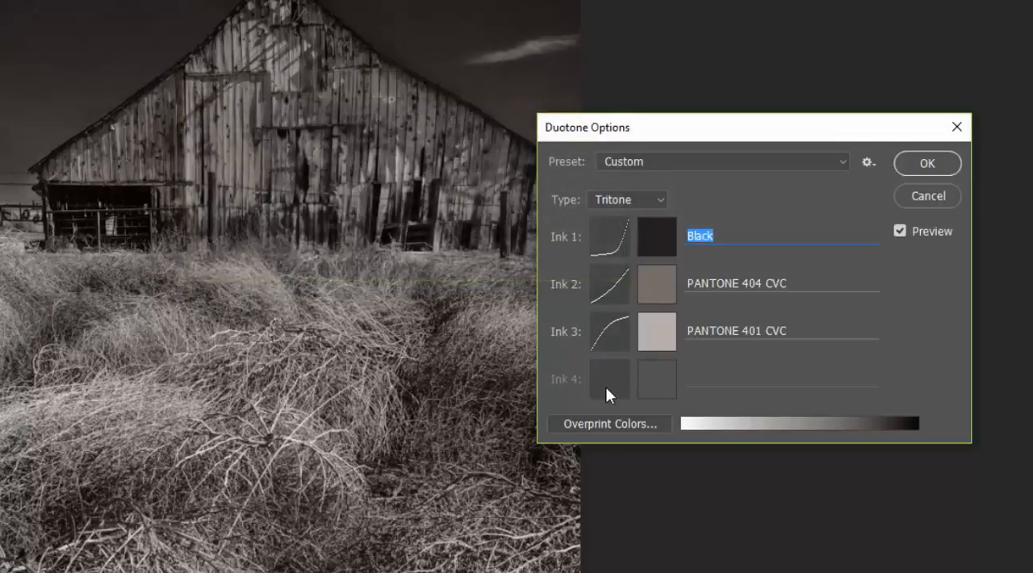
left_click(927, 161)
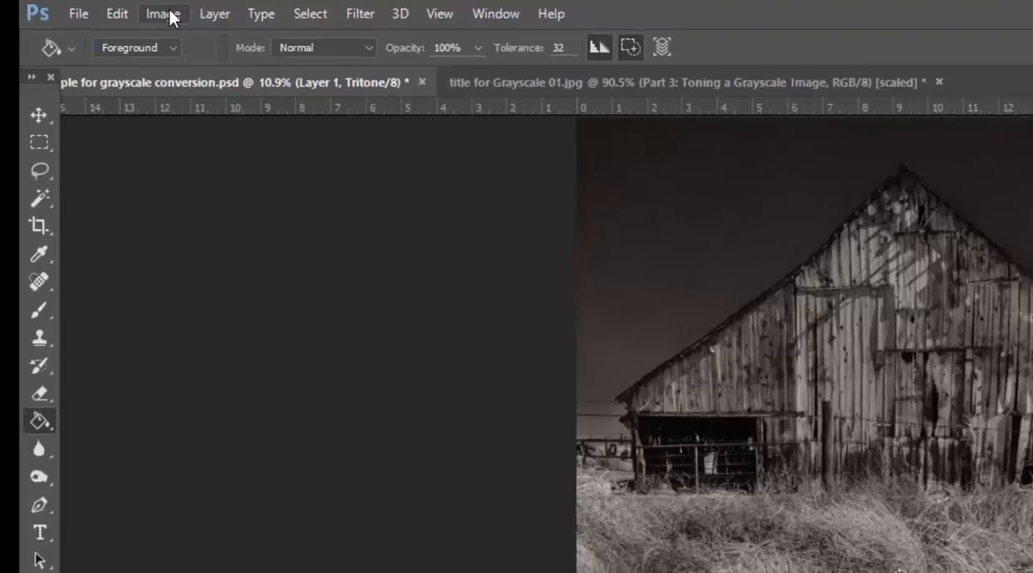
Convert the toned tritone image to RGB Color mode.
left_click(169, 15)
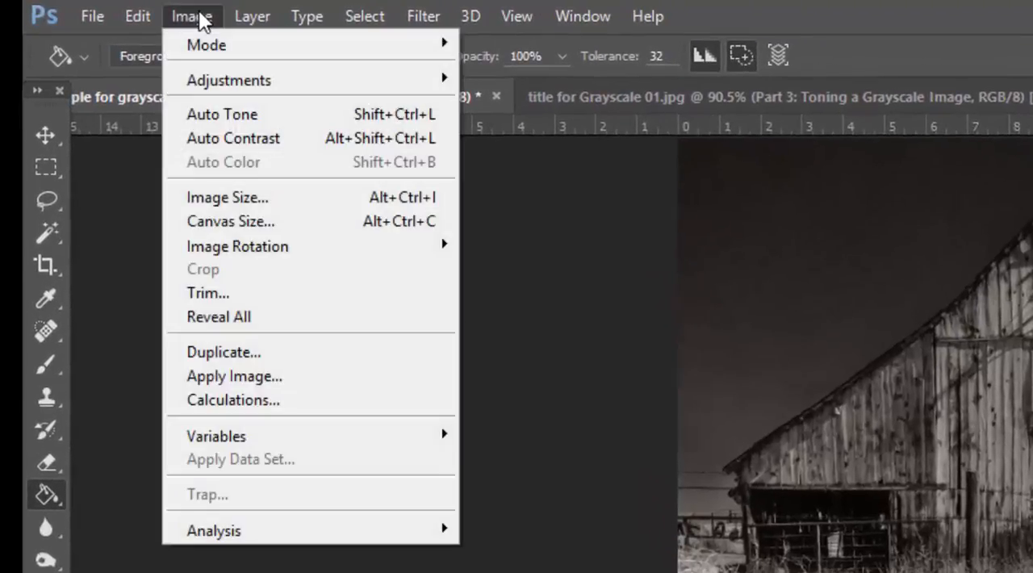
mouse_move(174, 44)
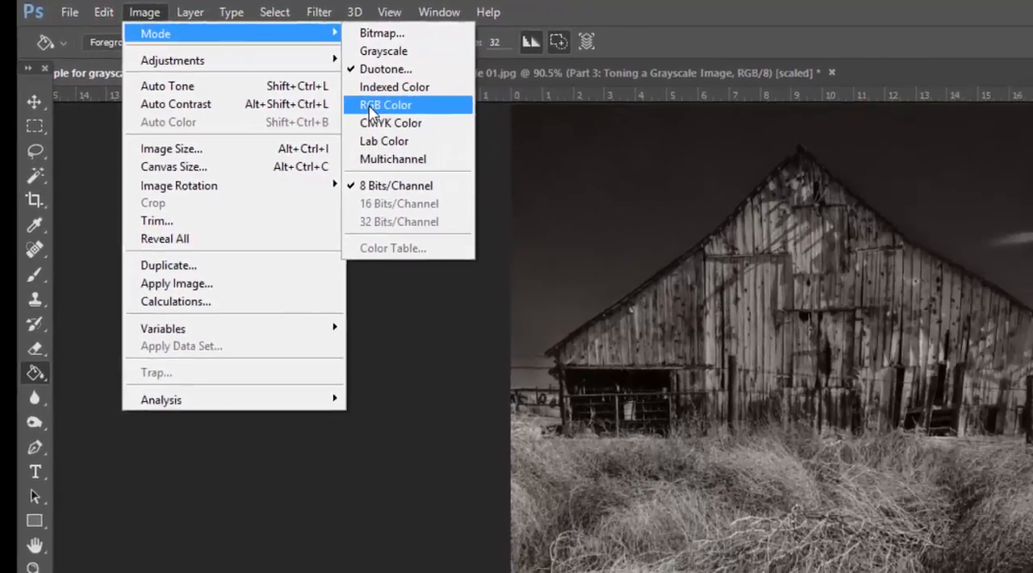
left_click(490, 142)
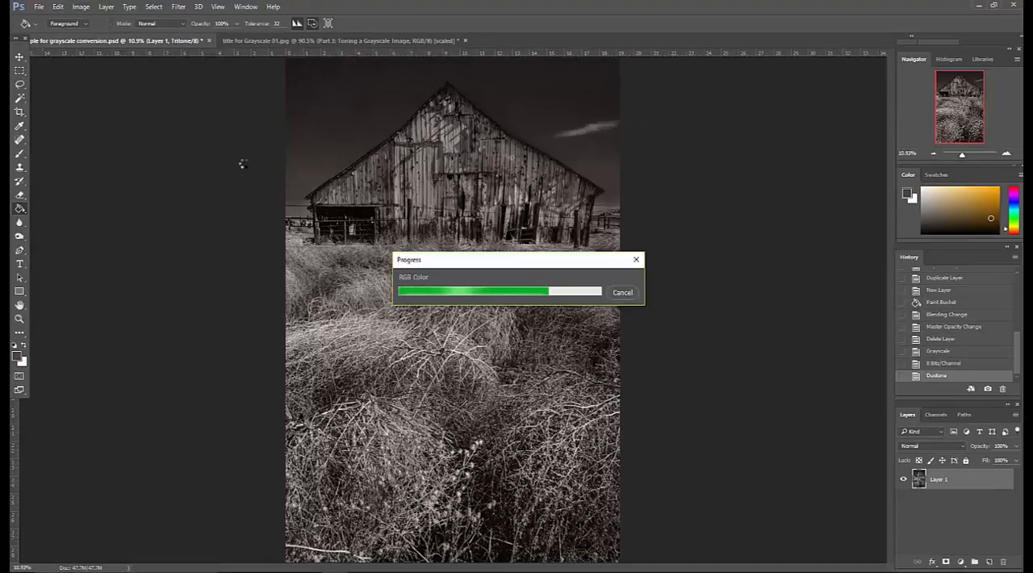